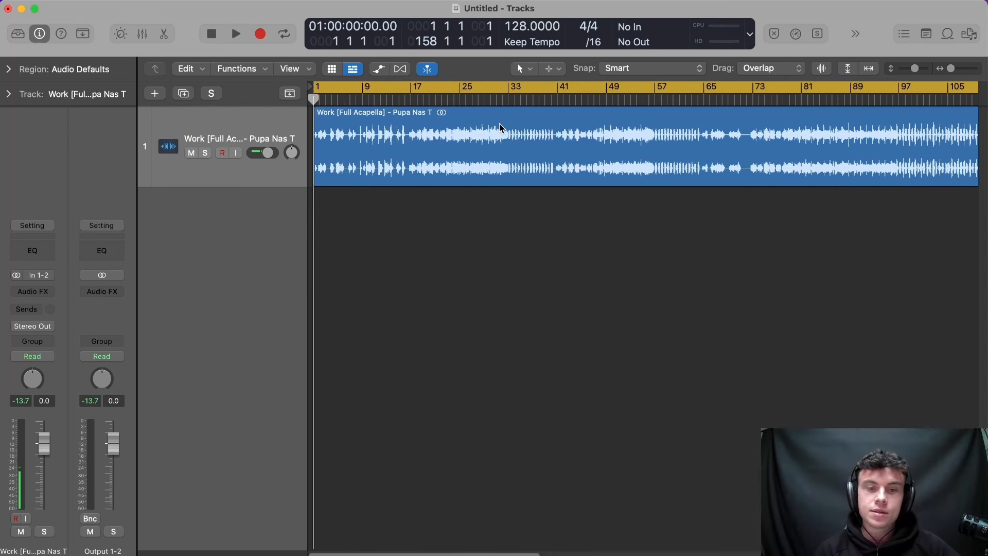
Step: Play a short stretch of the acapella from about bar 25 to hear the vocal
drag(484, 102, 460, 98)
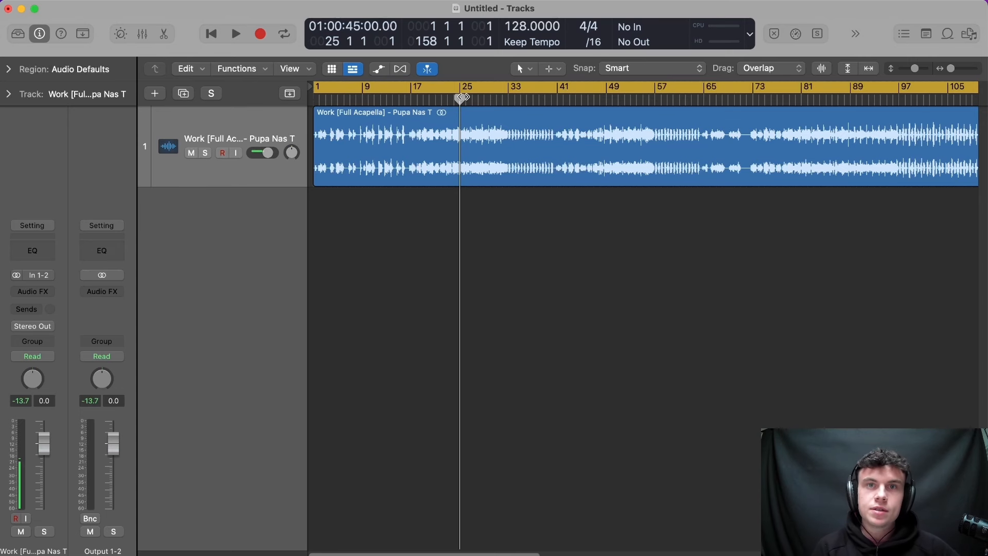
drag(465, 97, 410, 99)
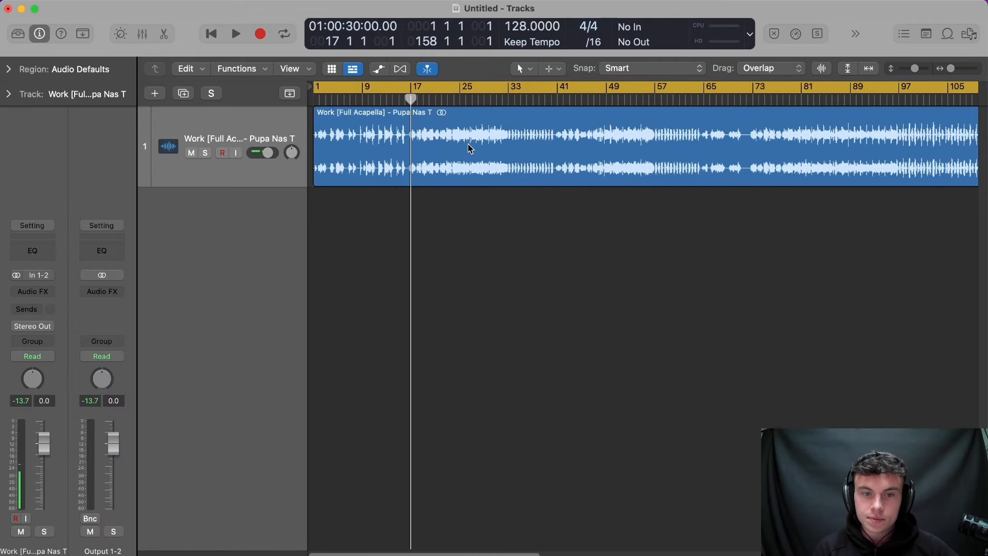
click(454, 97)
key(space)
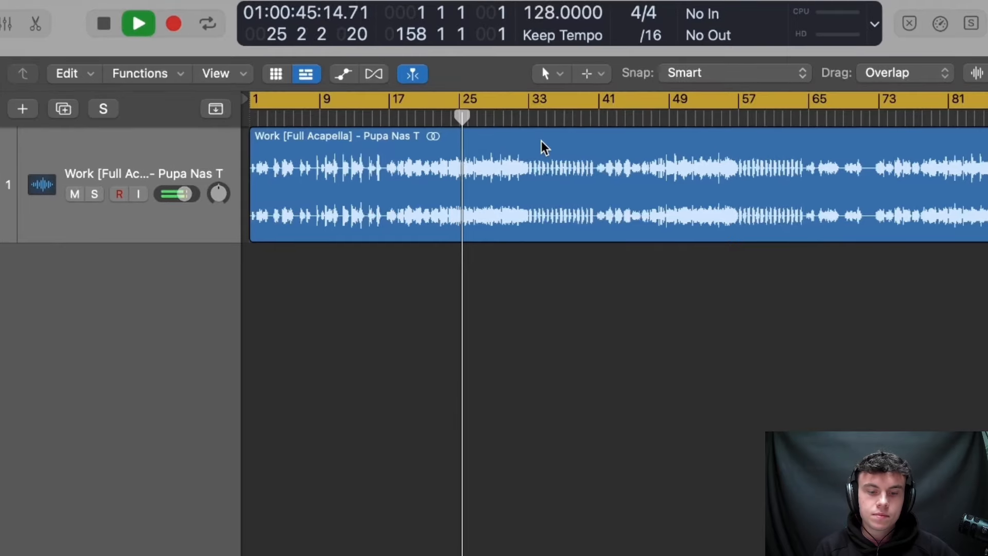
key(space)
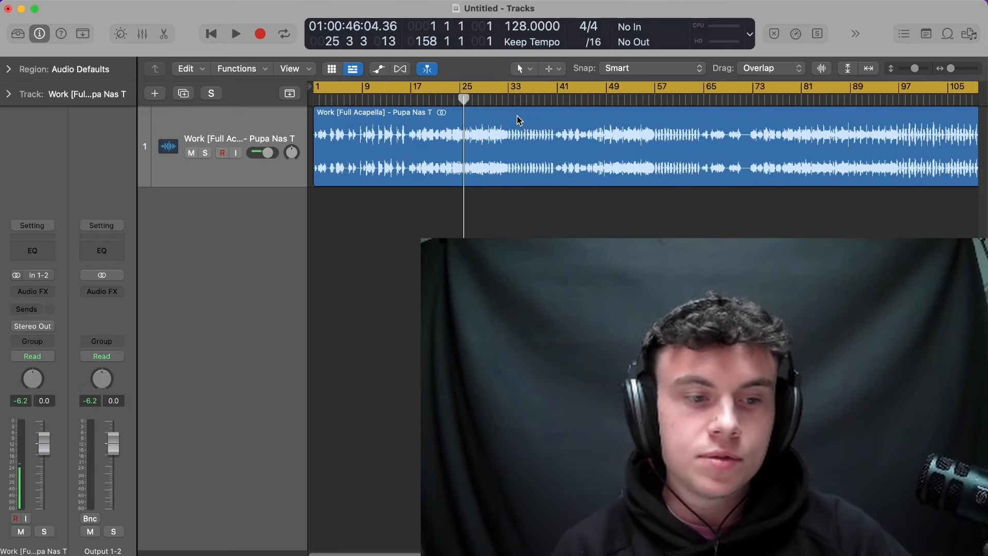
Step: Switch to Chrome, look over the lalal.ai vocal and instrumental stem splitter page, and return to the Logic Pro project
click(77, 546)
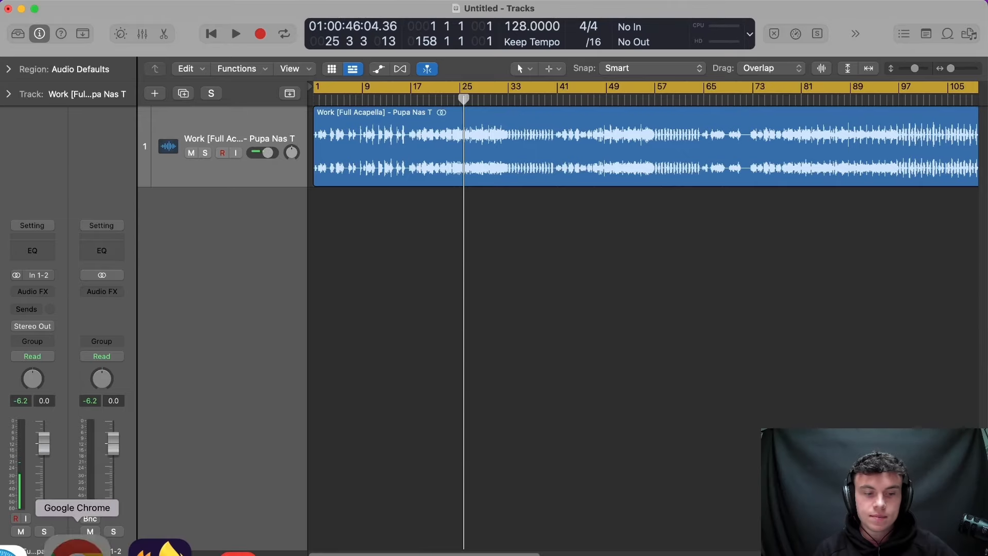
scroll(482, 324, down, 1)
scroll(482, 328, up, 1)
scroll(483, 328, down, 2)
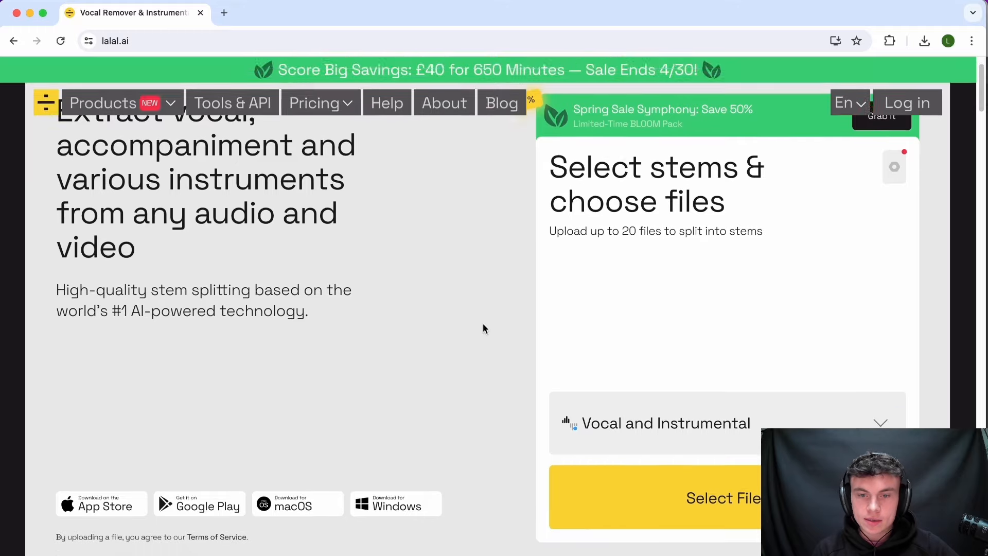
scroll(482, 328, up, 2)
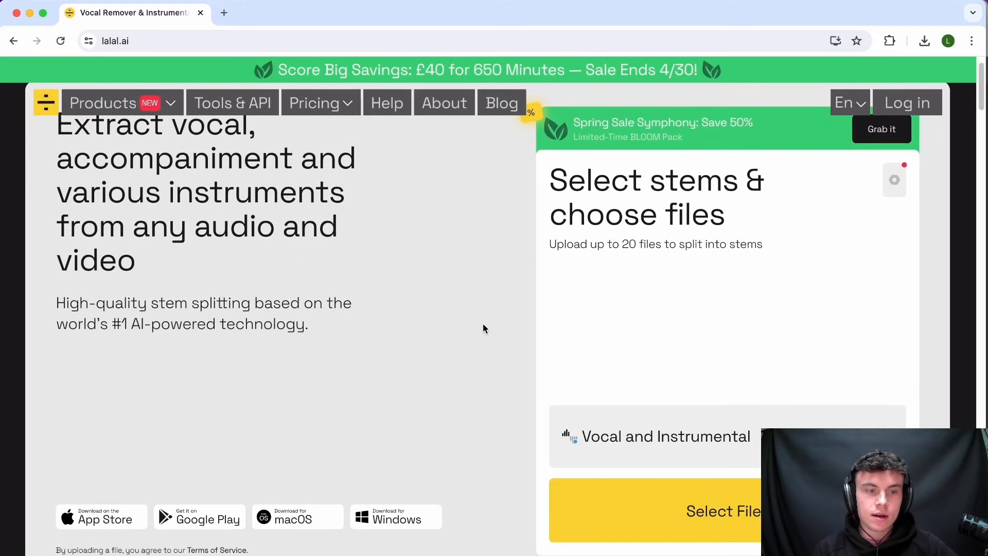
scroll(482, 329, up, 1)
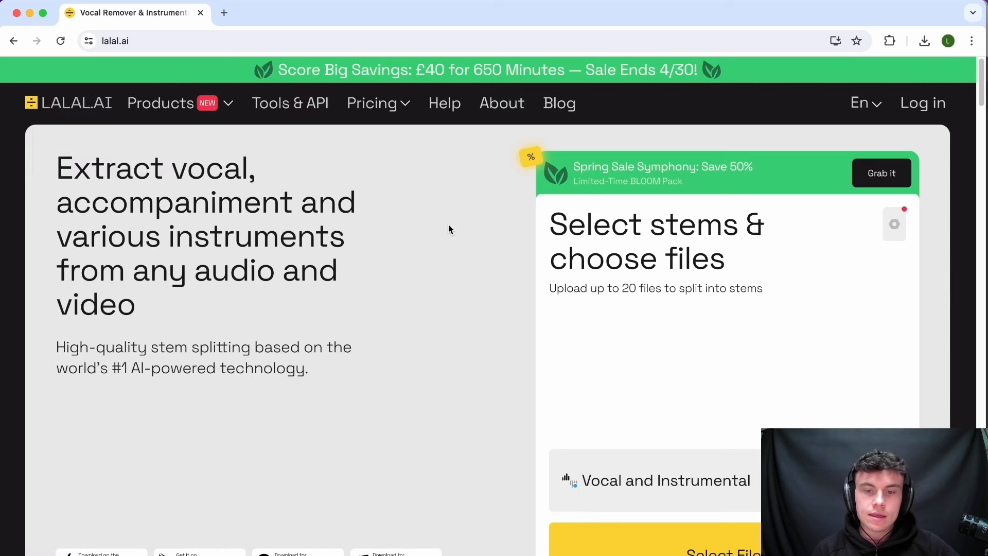
scroll(638, 360, down, 2)
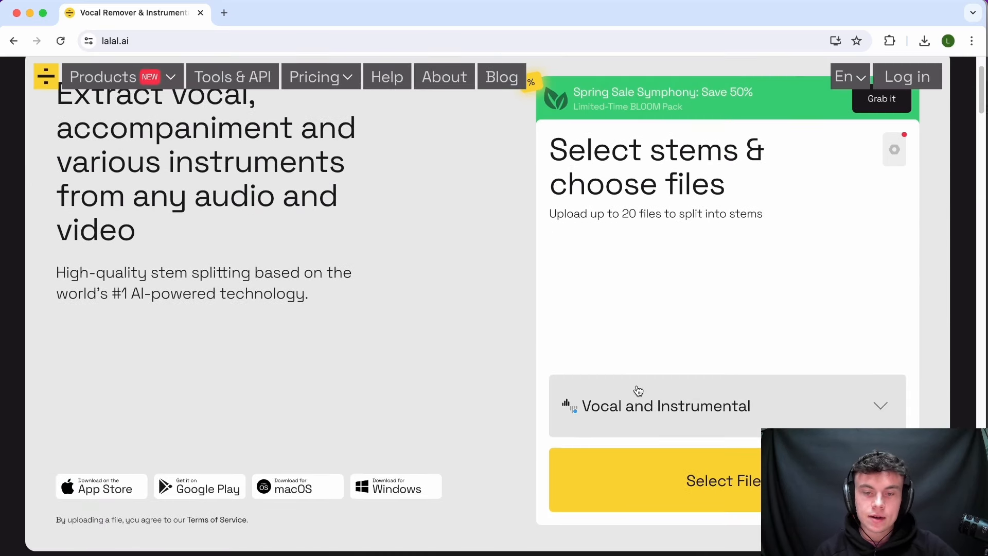
scroll(664, 302, down, 1)
scroll(602, 276, up, 2)
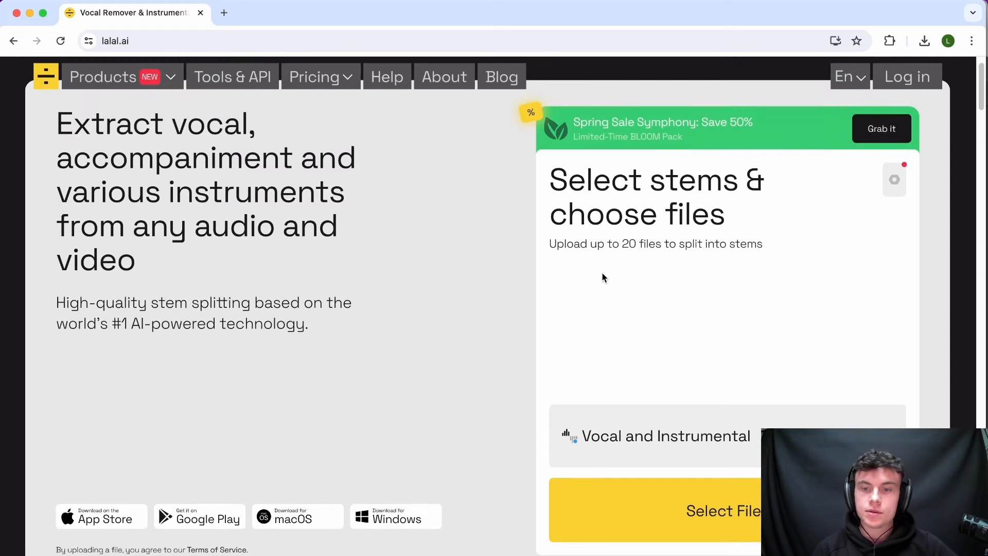
scroll(601, 274, down, 1)
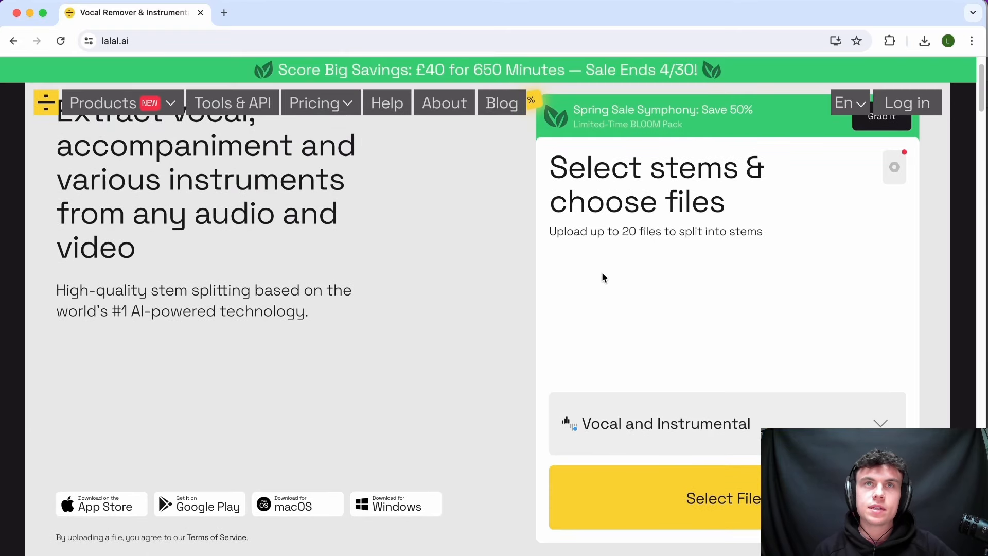
click(29, 14)
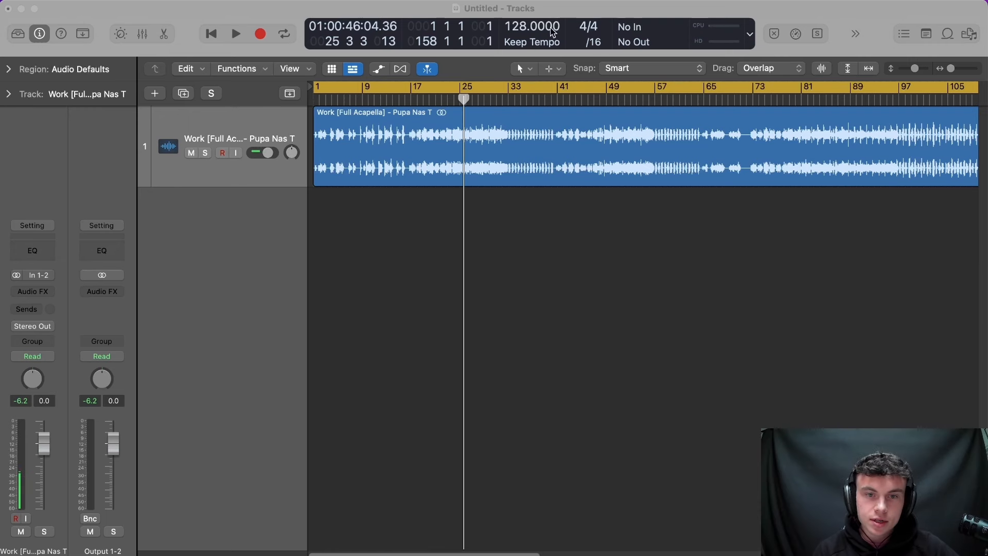
click(553, 10)
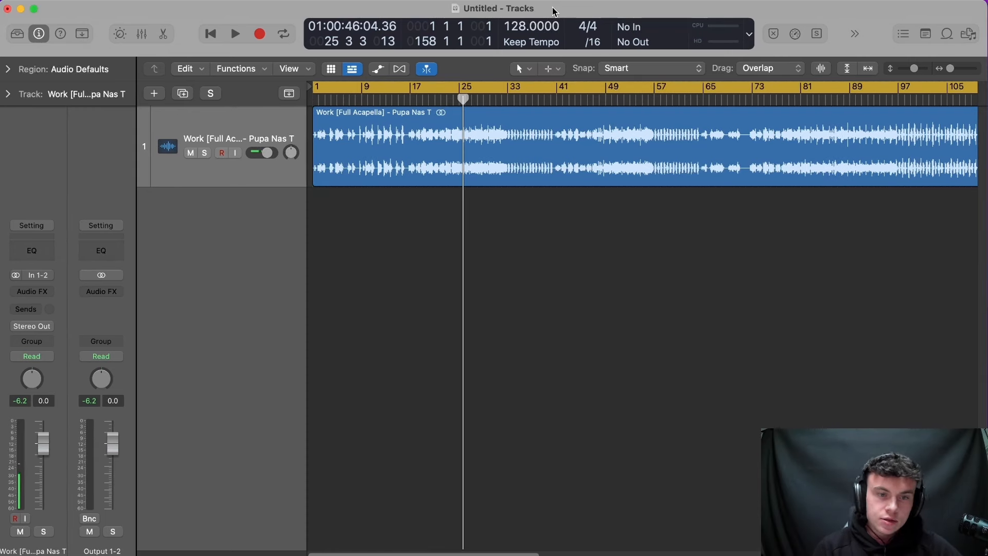
drag(465, 99, 453, 98)
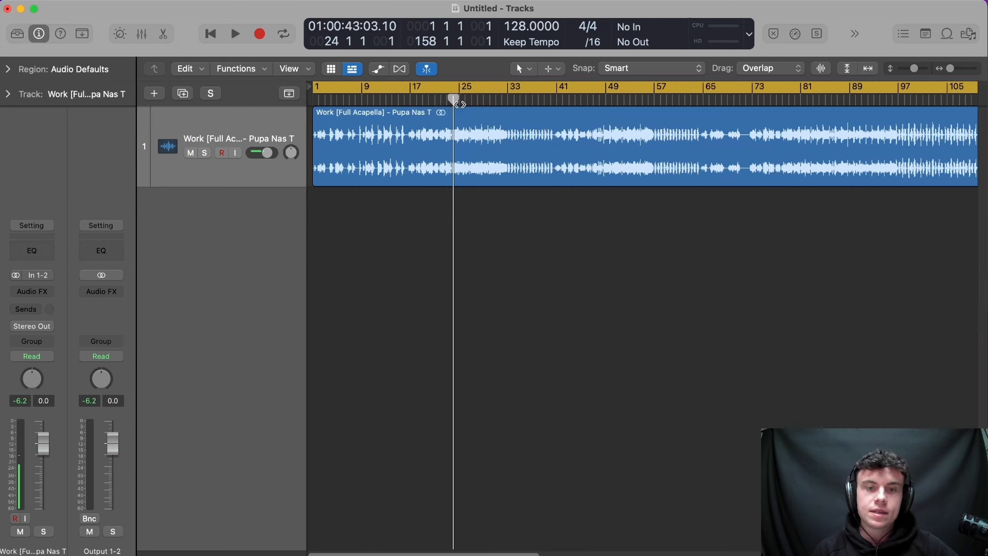
drag(457, 99, 462, 108)
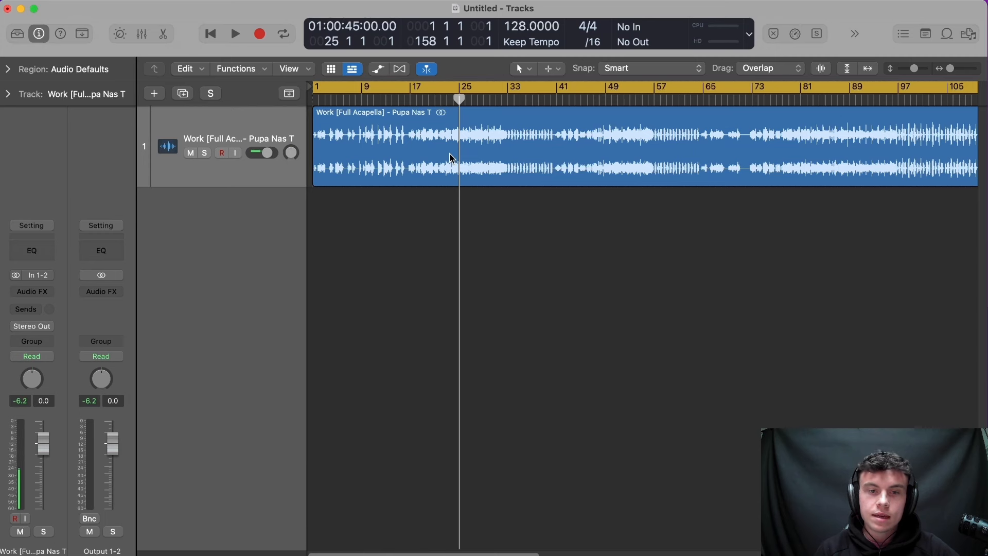
mouse_move(459, 99)
mouse_down()
mouse_move(424, 101)
mouse_move(441, 105)
mouse_up()
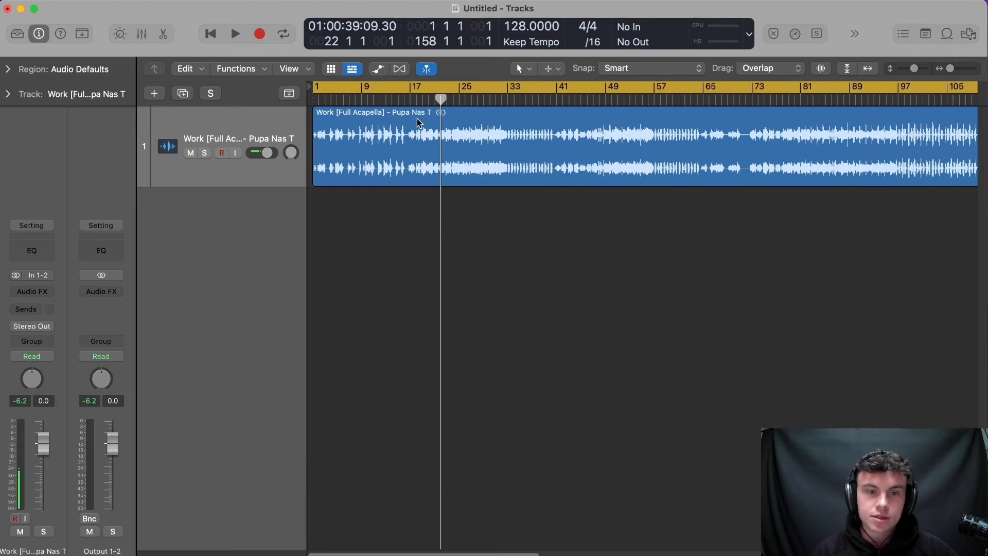
Step: Enable Flex Time on the acapella track with the Polyphonic algorithm
scroll(820, 214, left, 2)
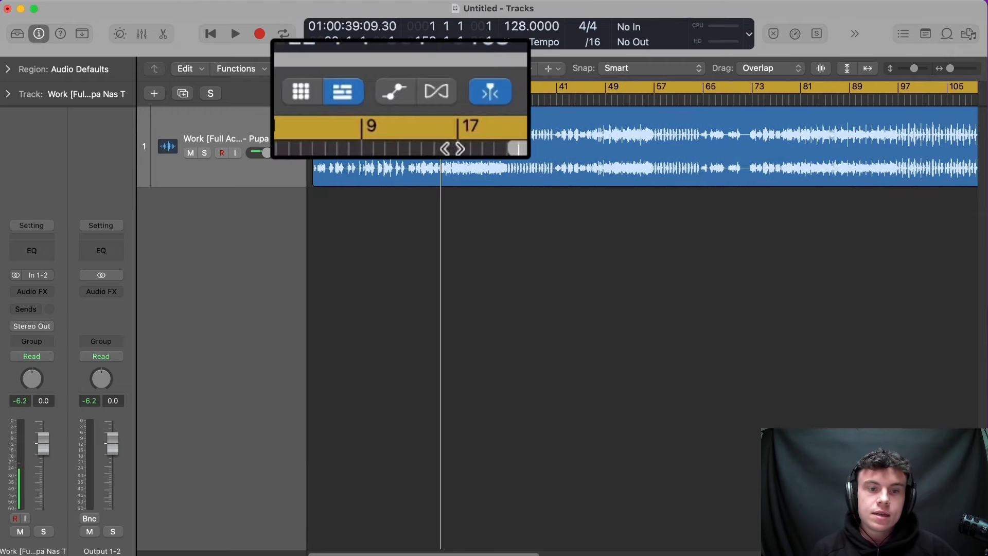
click(443, 100)
click(211, 160)
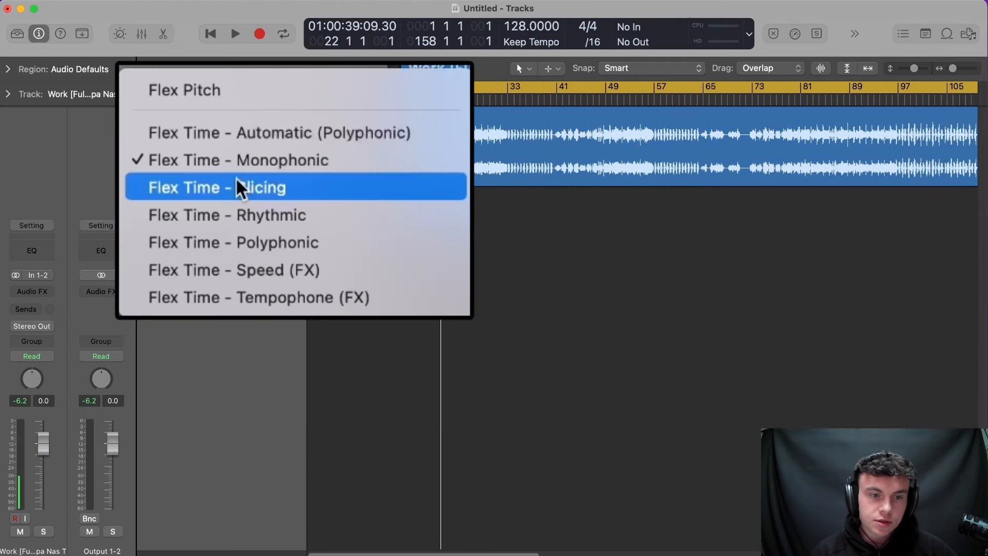
click(271, 242)
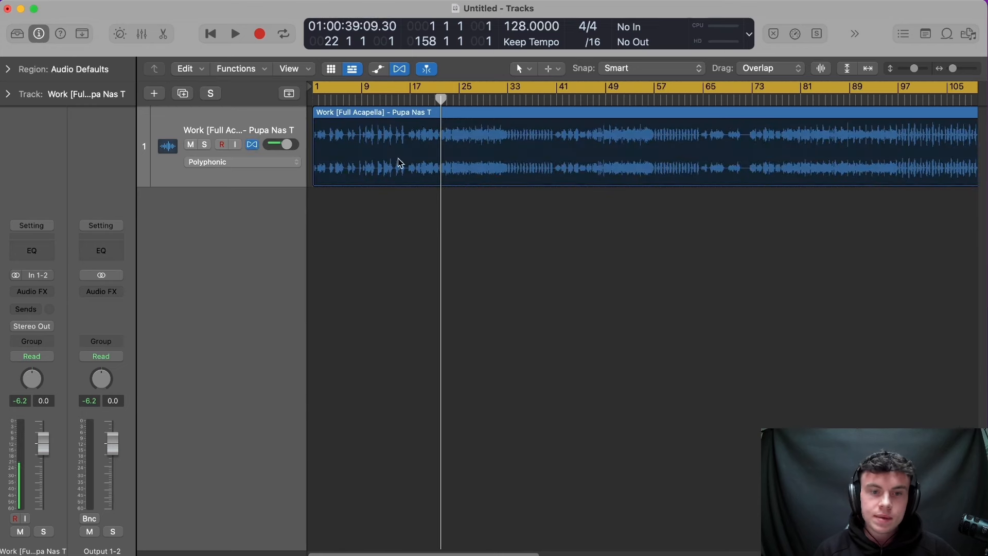
Step: Set the project tempo to 132 BPM and play the acapella from about bar 25
scroll(501, 167, right, 5)
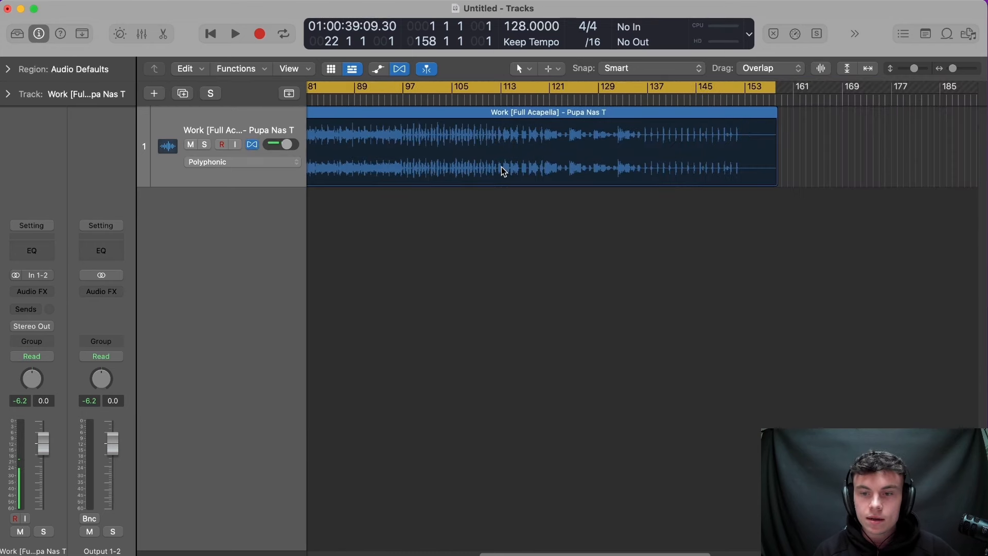
scroll(504, 162, left, 1)
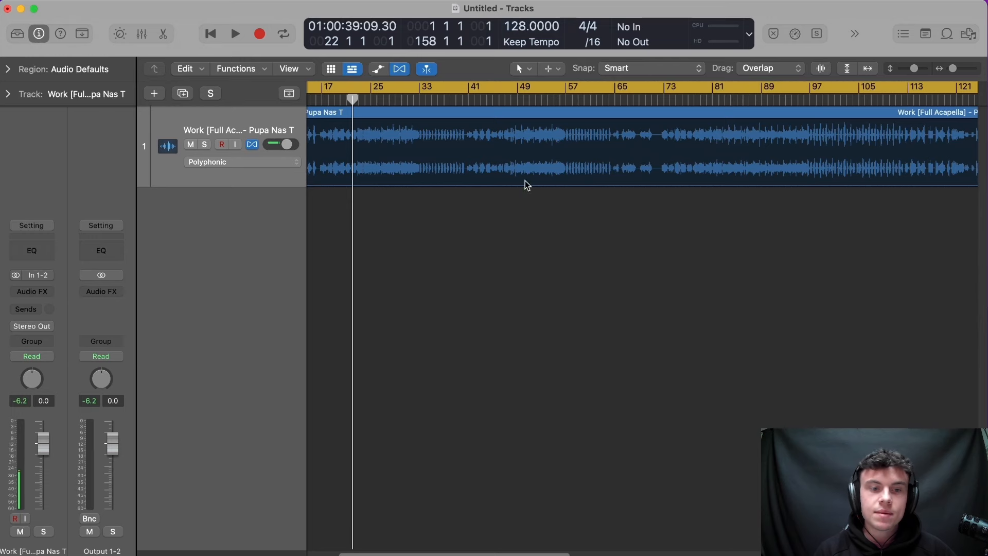
scroll(501, 132, left, 5)
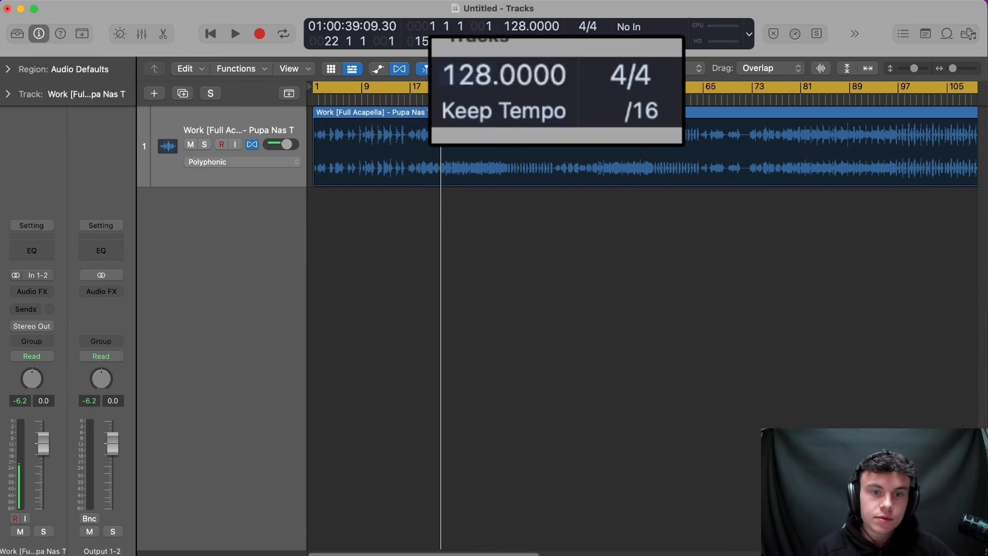
drag(521, 27, 520, 15)
drag(441, 99, 460, 99)
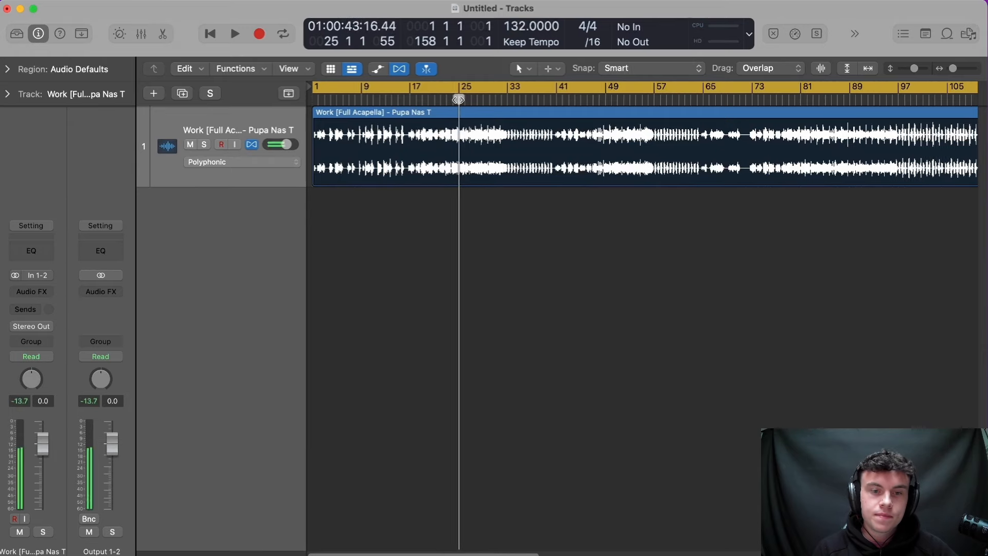
key(space)
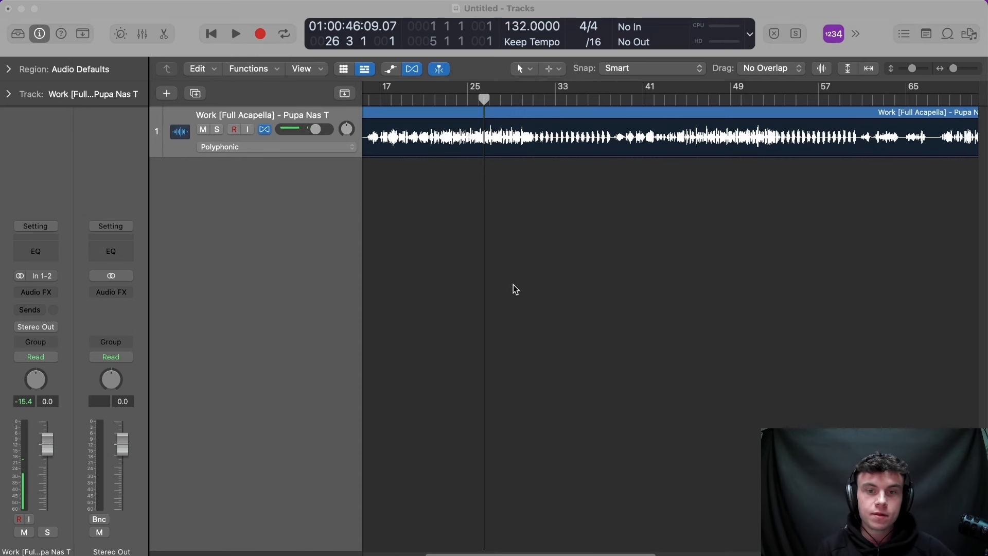
Step: Bounce the acapella project with the Project or Section option
click(569, 224)
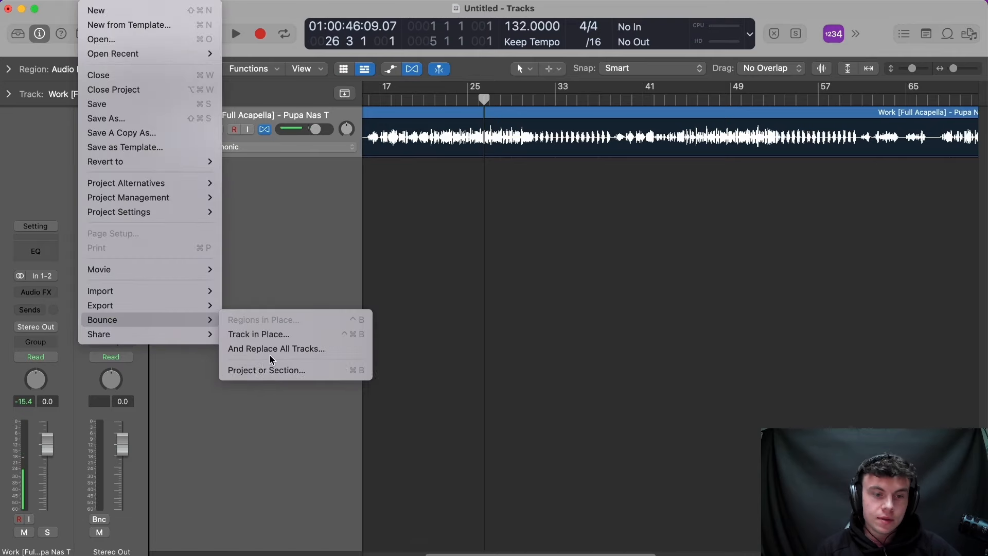
click(270, 368)
click(628, 345)
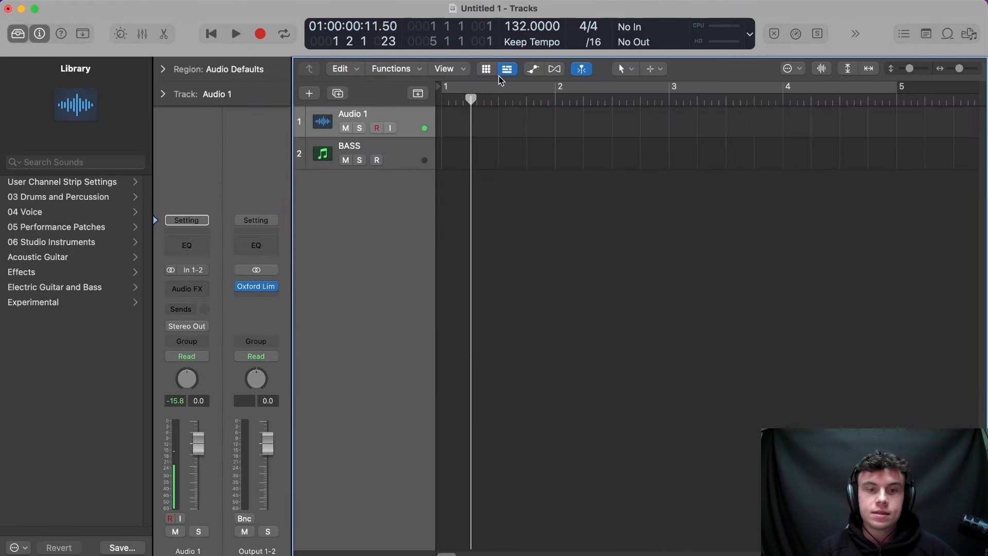
Step: Import the Work 132 audio file onto the audio track so that it starts at bar 1
click(816, 540)
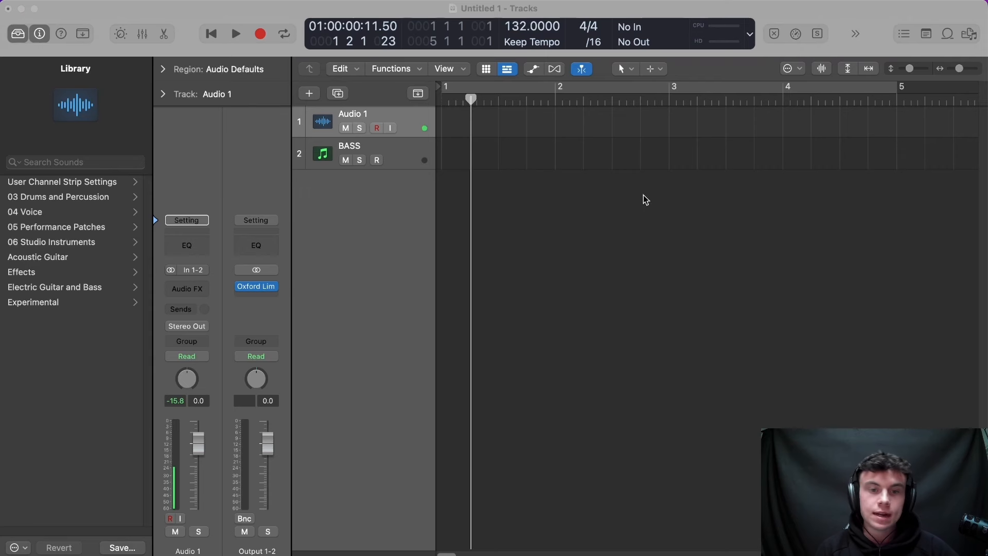
drag(648, 167, 467, 151)
drag(448, 126, 442, 126)
scroll(599, 196, down, 10)
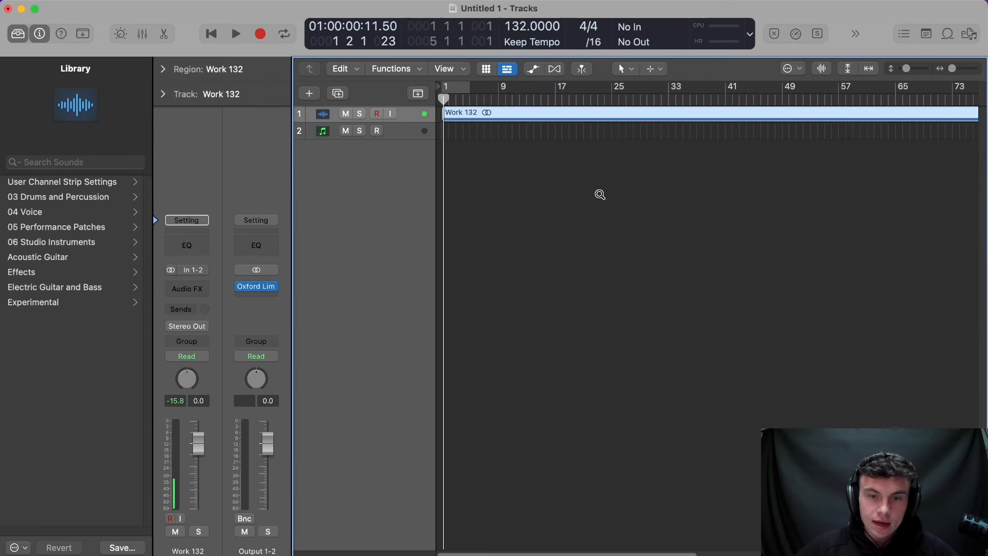
click(555, 163)
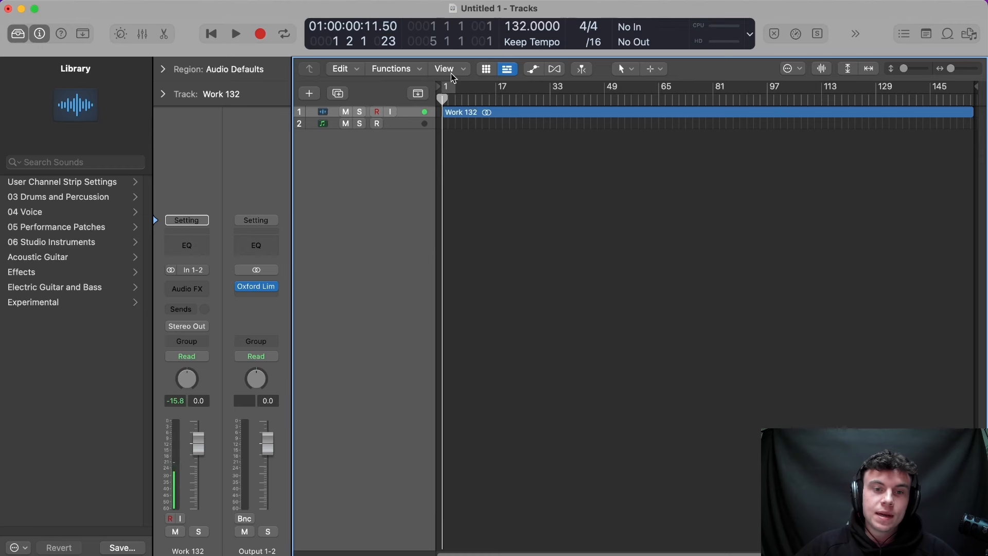
Step: Set a cycle range from bar 1 to bar 158, spanning the whole Work 132 region
drag(449, 90, 712, 109)
click(613, 98)
drag(613, 98, 620, 98)
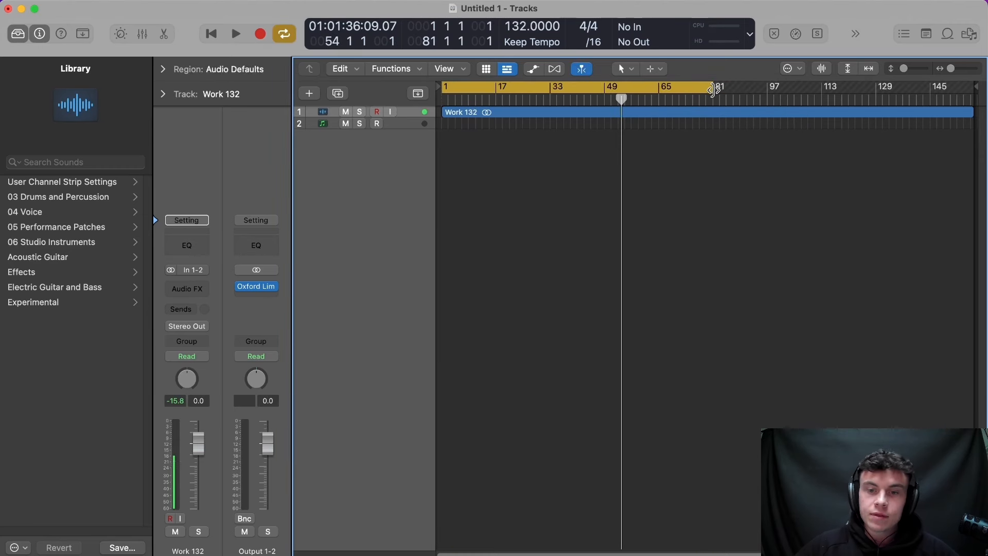
drag(713, 88, 973, 100)
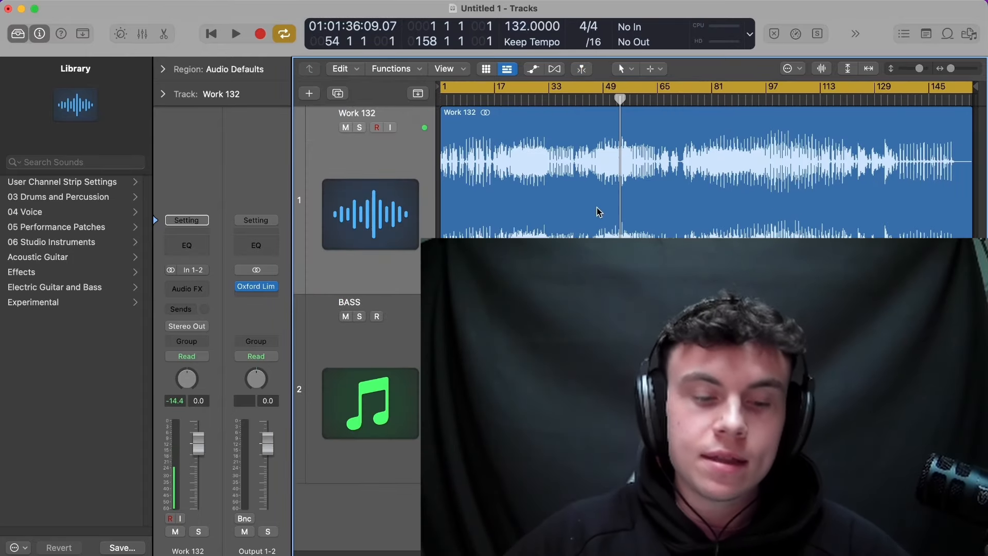
Step: Inspect the Work 132 vocal waveform around bar 50 and place the playhead at bar 51
scroll(505, 134, up, 5)
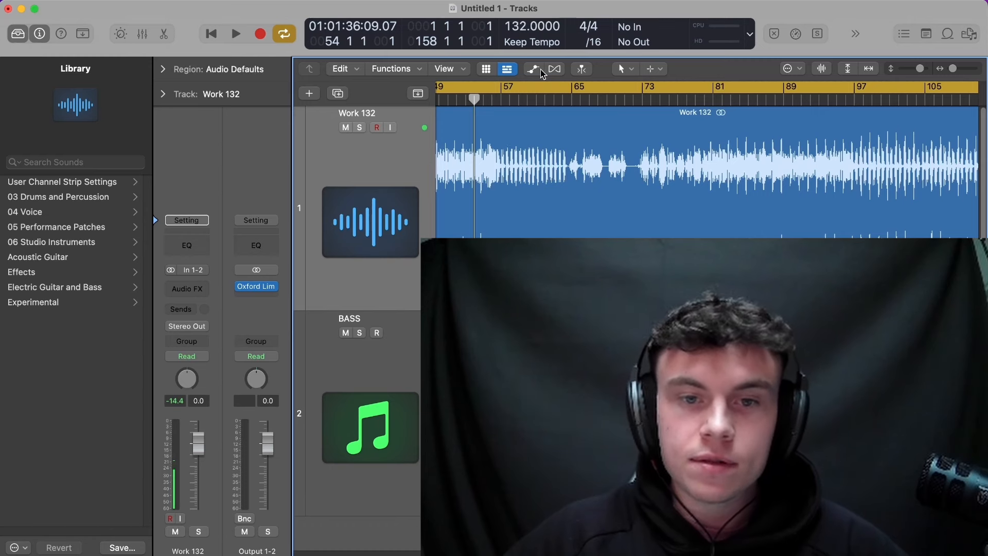
scroll(709, 170, left, 5)
drag(664, 98, 627, 103)
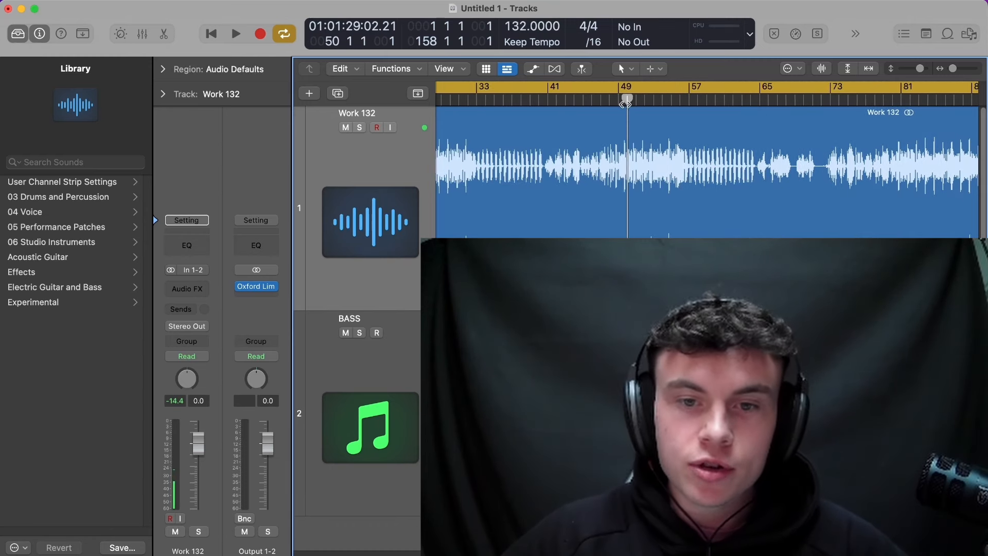
drag(690, 98, 638, 119)
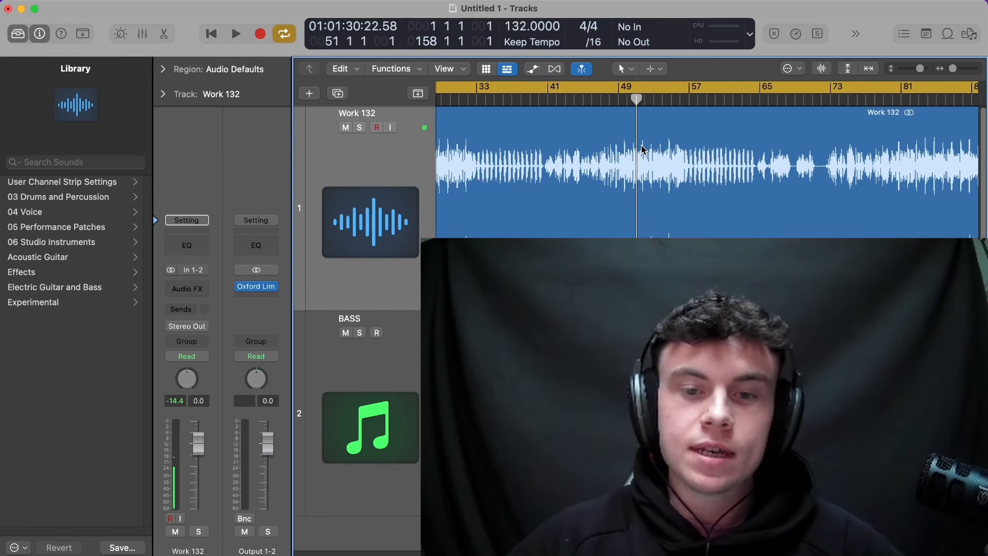
key(z)
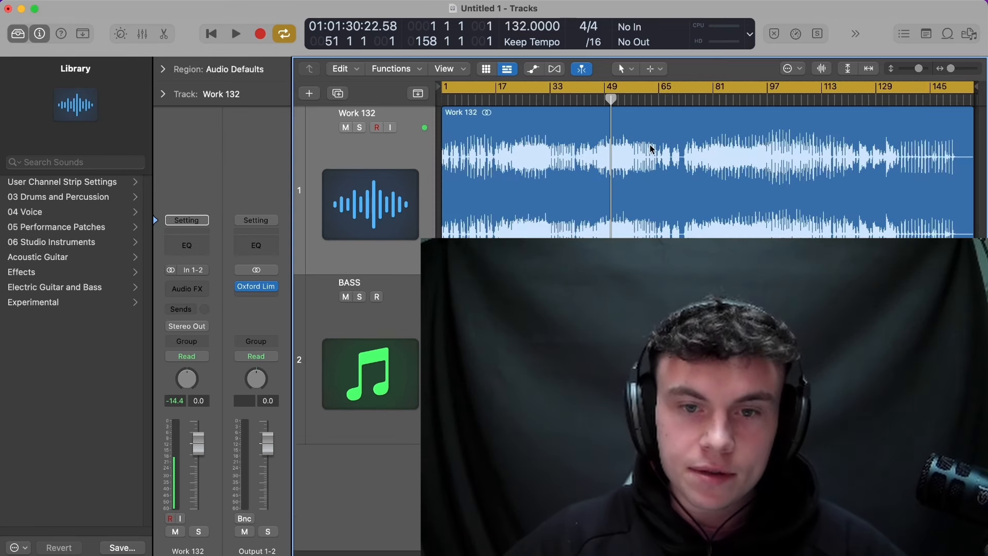
Step: Examine the vocal waveform for usable sections, moving the playhead to bars 79, 49, 26 and 18
drag(612, 101, 705, 99)
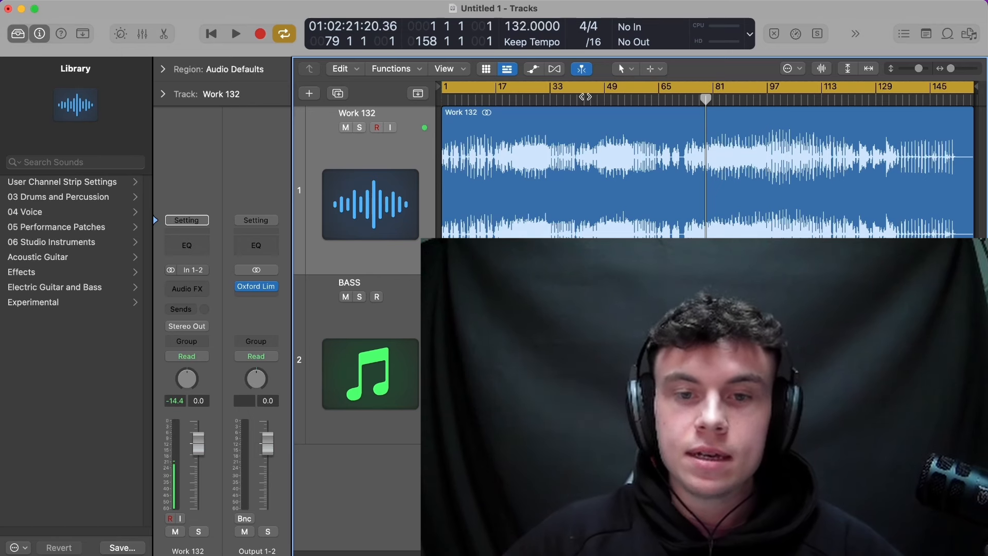
click(606, 102)
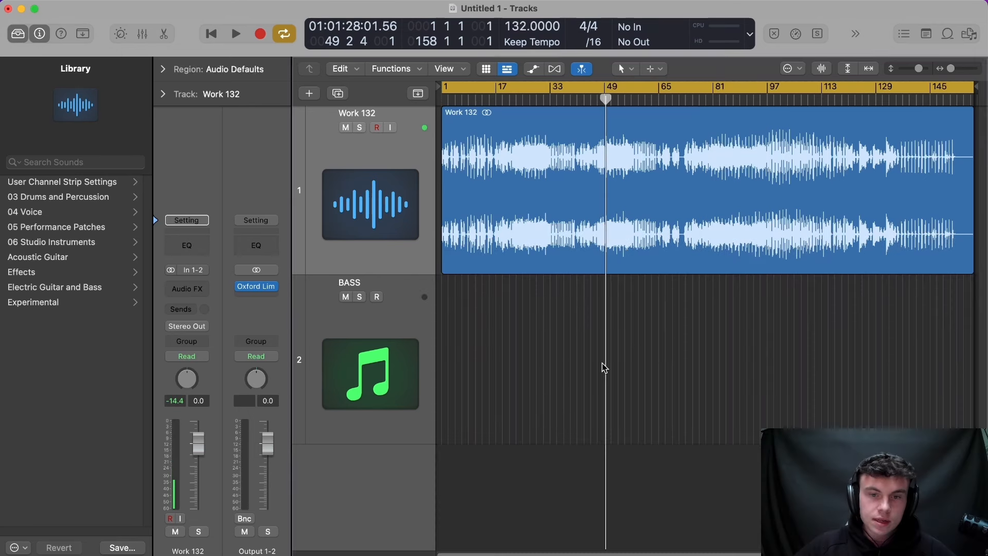
scroll(707, 287, down, 5)
click(542, 103)
drag(541, 102, 527, 124)
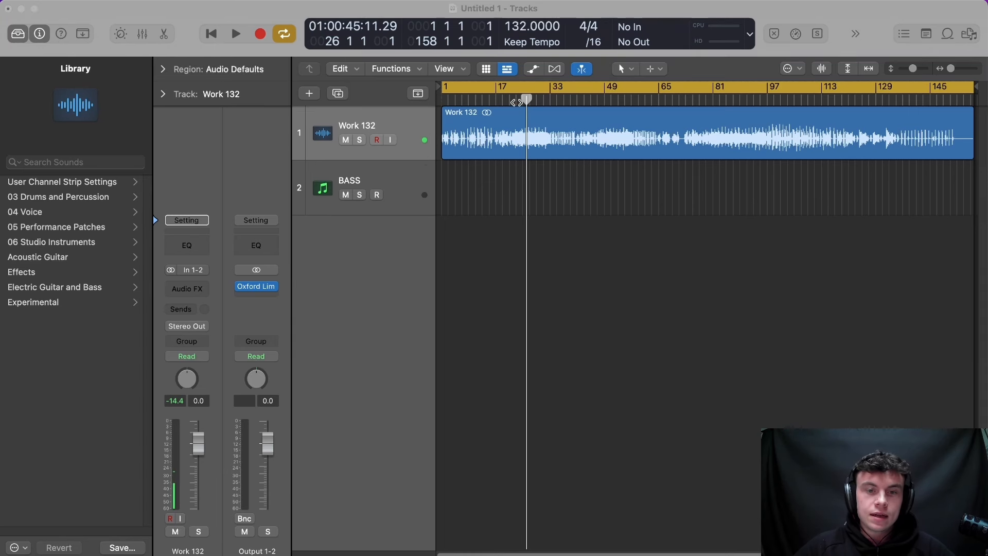
mouse_move(516, 102)
mouse_down()
mouse_move(488, 103)
mouse_move(527, 106)
mouse_up()
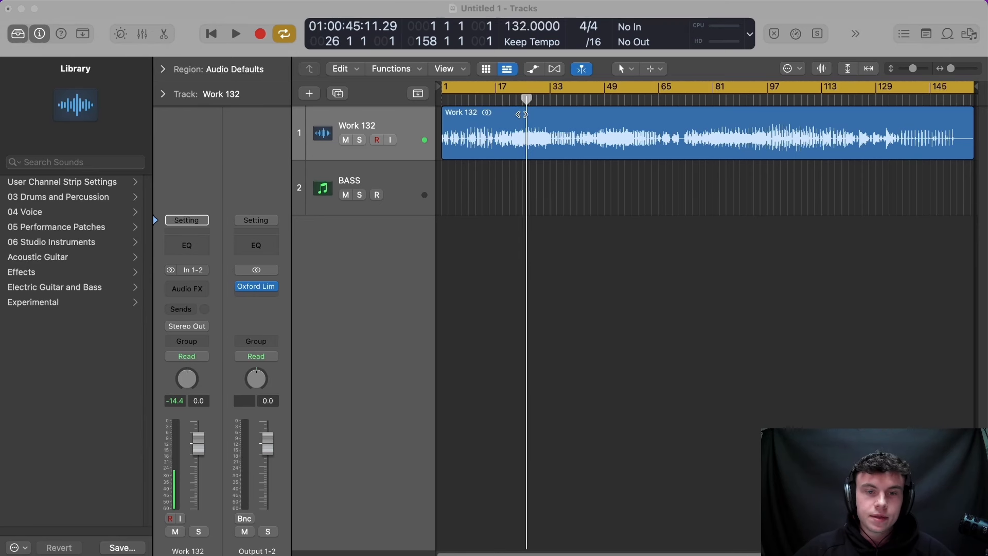
drag(525, 118, 499, 121)
Step: Hide the sound library and insert the SoundShifter Pitch (s) plug-in on the Work 132 track
click(400, 188)
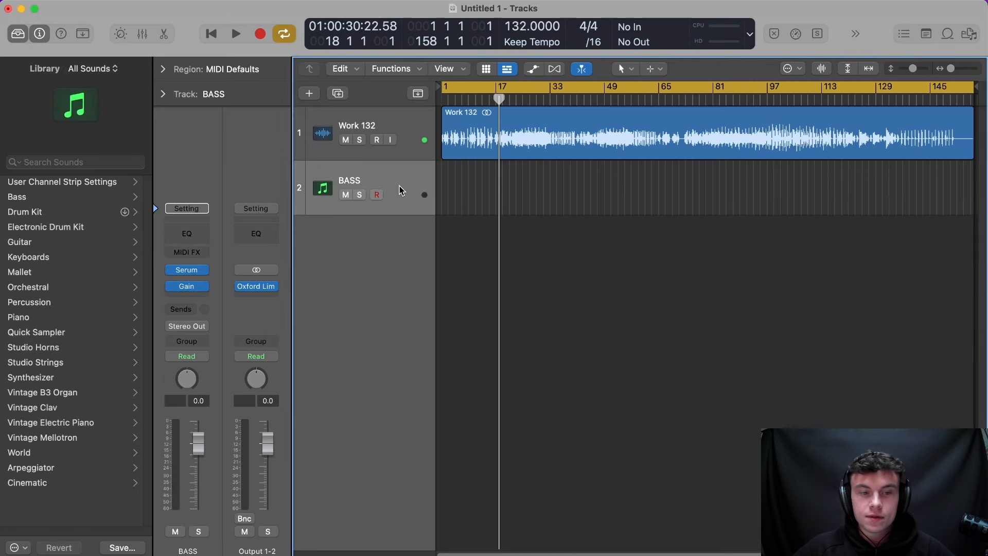
key(y)
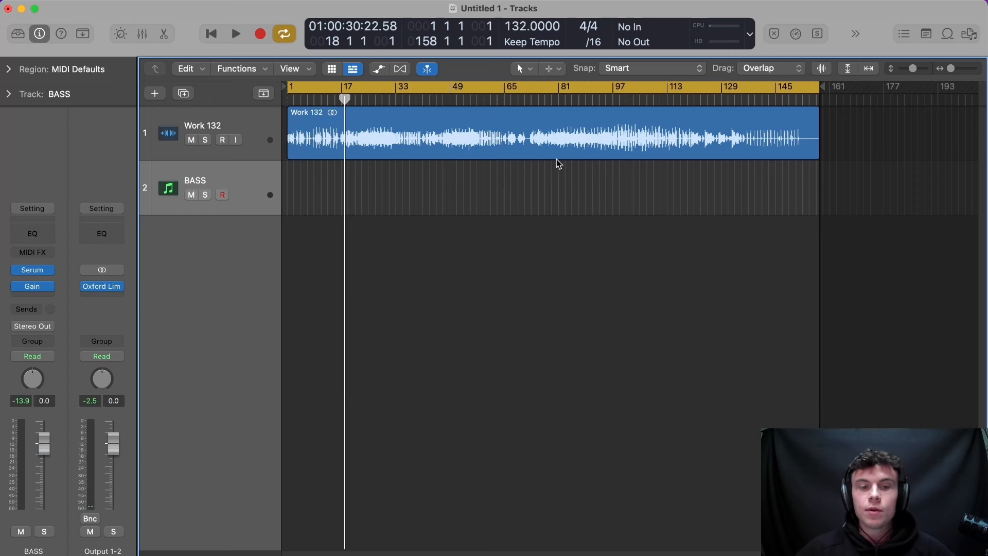
click(250, 154)
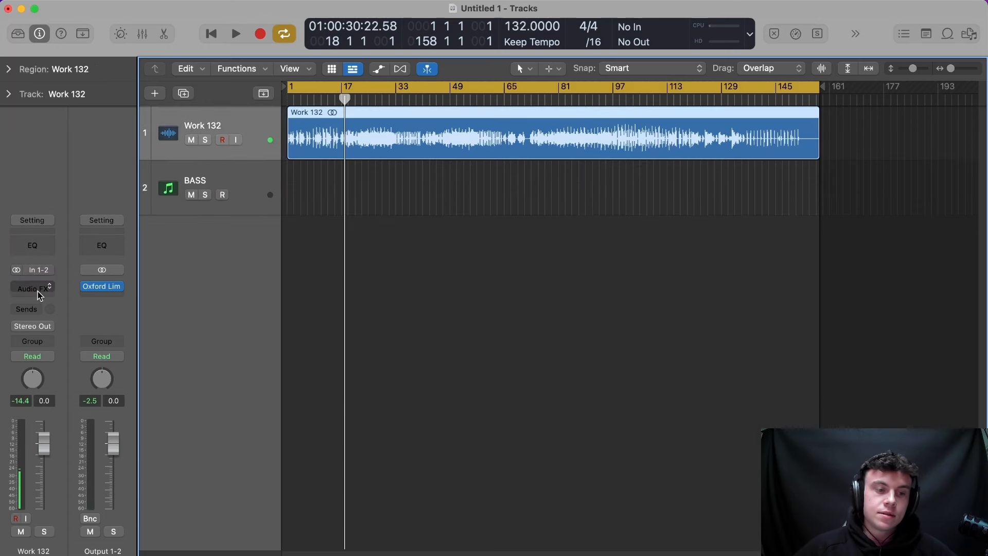
click(37, 292)
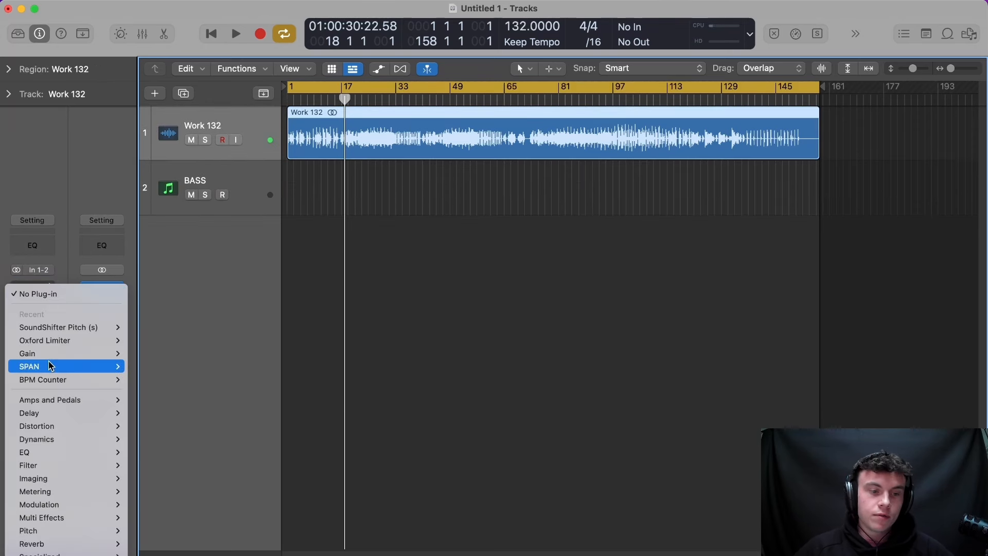
click(134, 330)
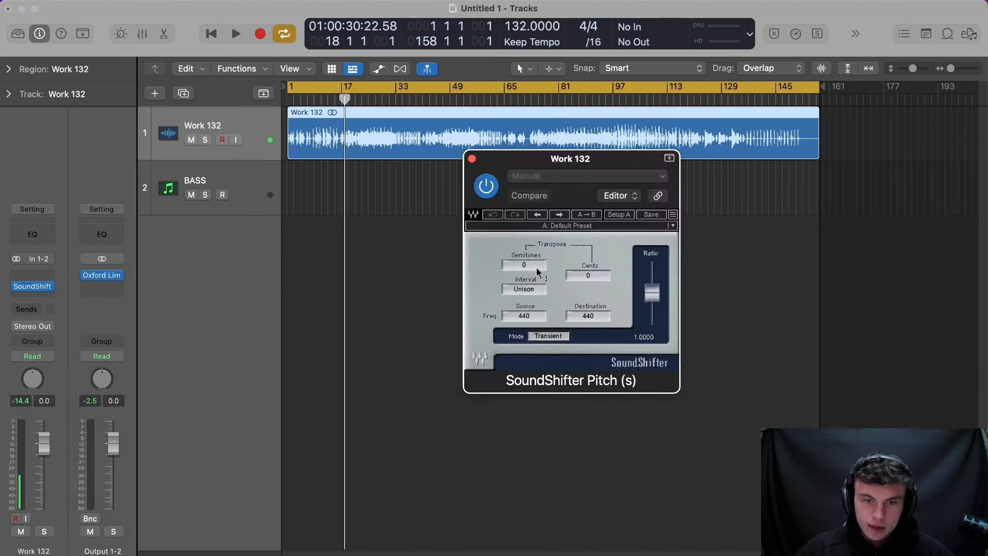
Step: Audition the vocal from about bar 27 transposed by 2 and -4 semitones, lowering the track's volume to -8.0 dB
drag(535, 269, 536, 257)
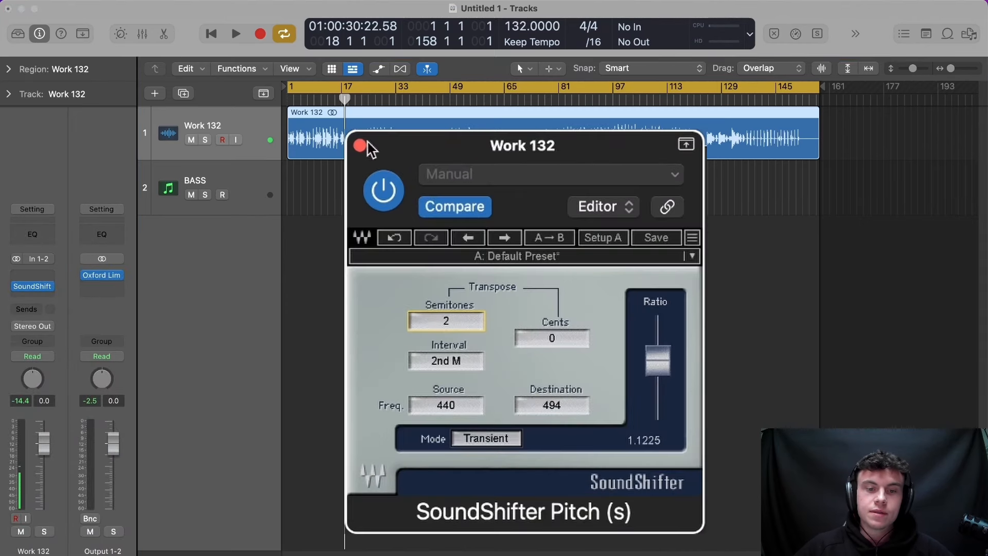
drag(345, 99, 376, 99)
key(space)
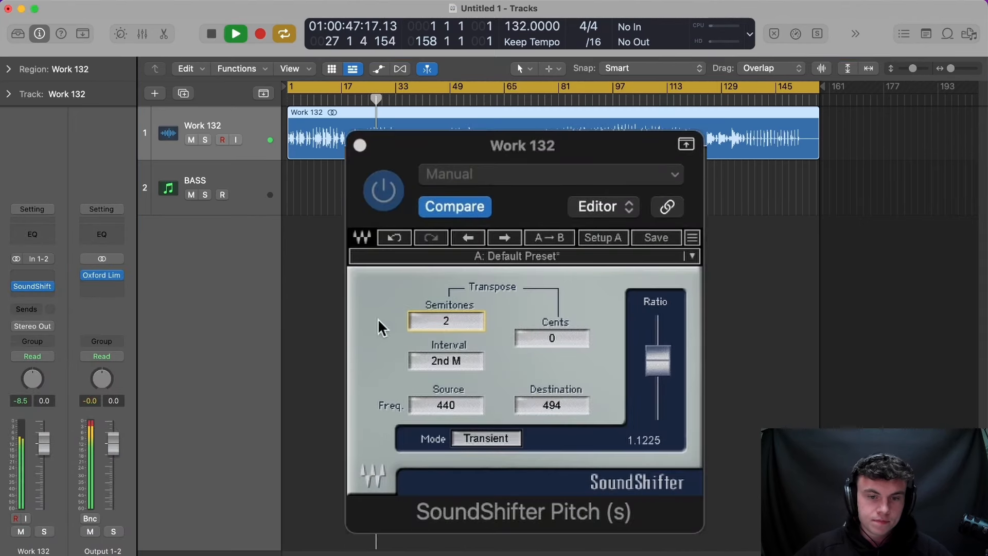
drag(446, 322, 446, 330)
drag(44, 442, 44, 469)
drag(475, 321, 475, 346)
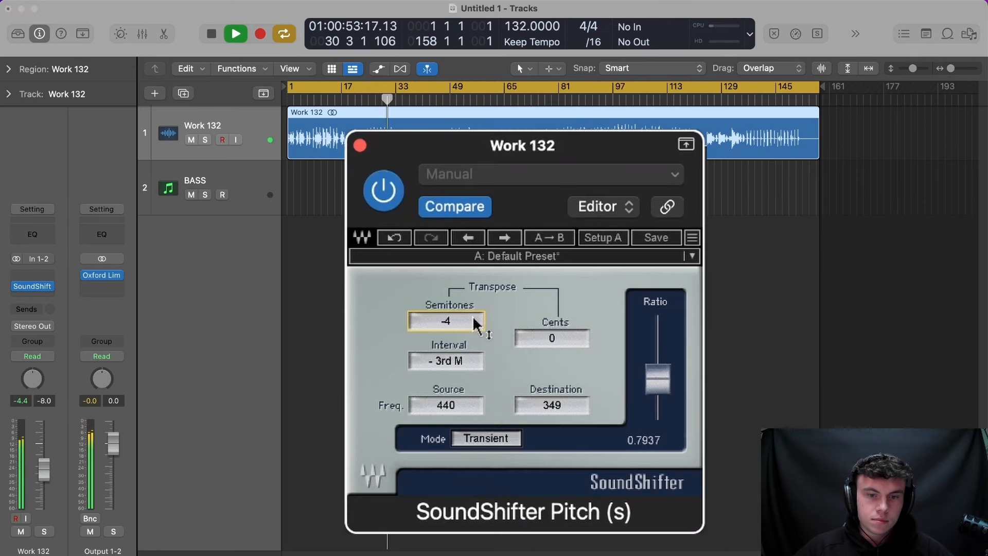
key(space)
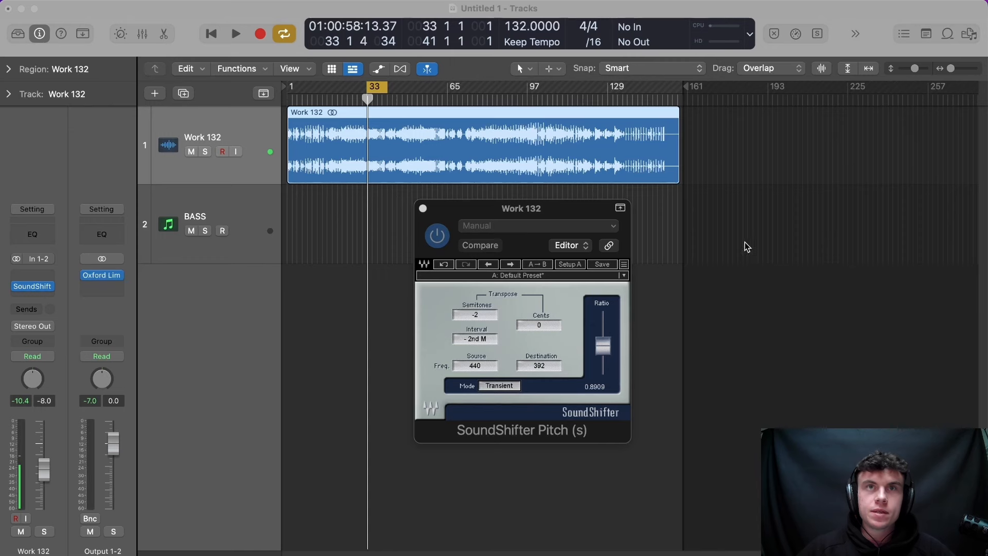
Step: Close the SoundShifter Pitch window and extend the cycle range to run from bar 1 to bar 157
drag(609, 213, 532, 248)
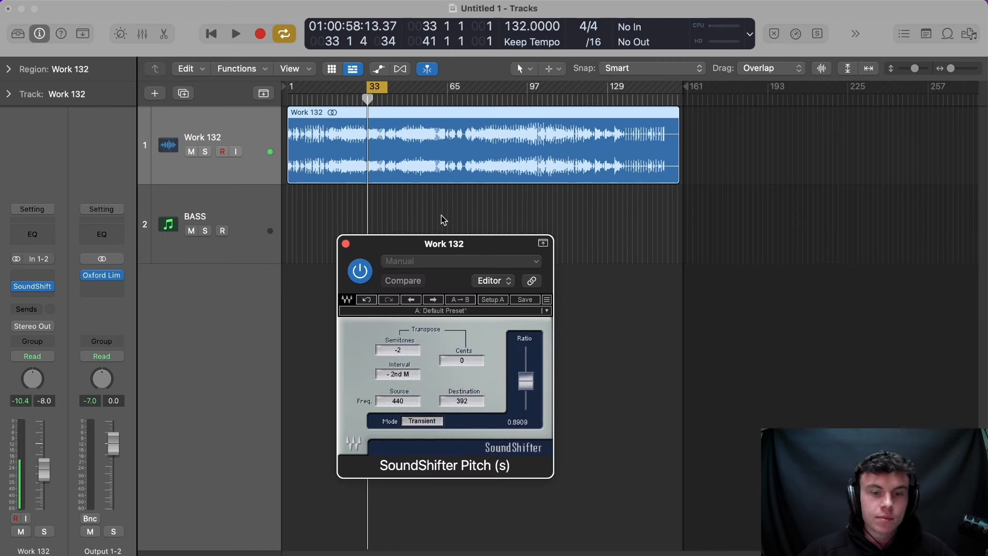
drag(450, 245, 494, 186)
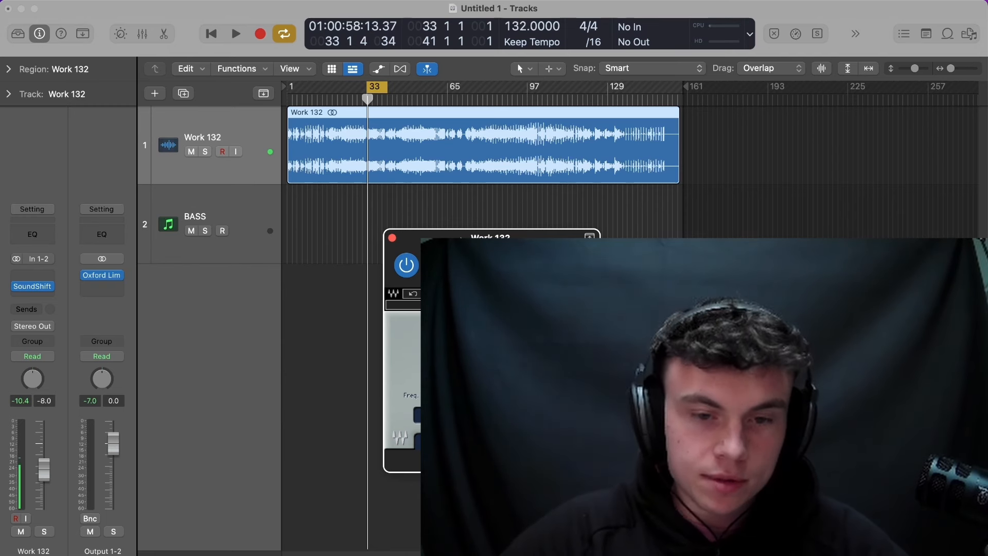
click(391, 237)
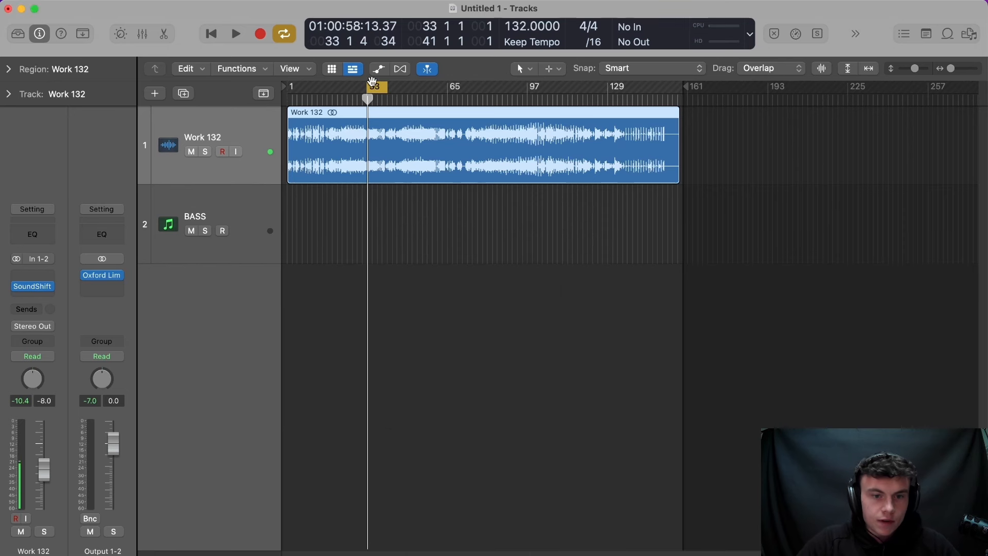
drag(367, 88, 289, 91)
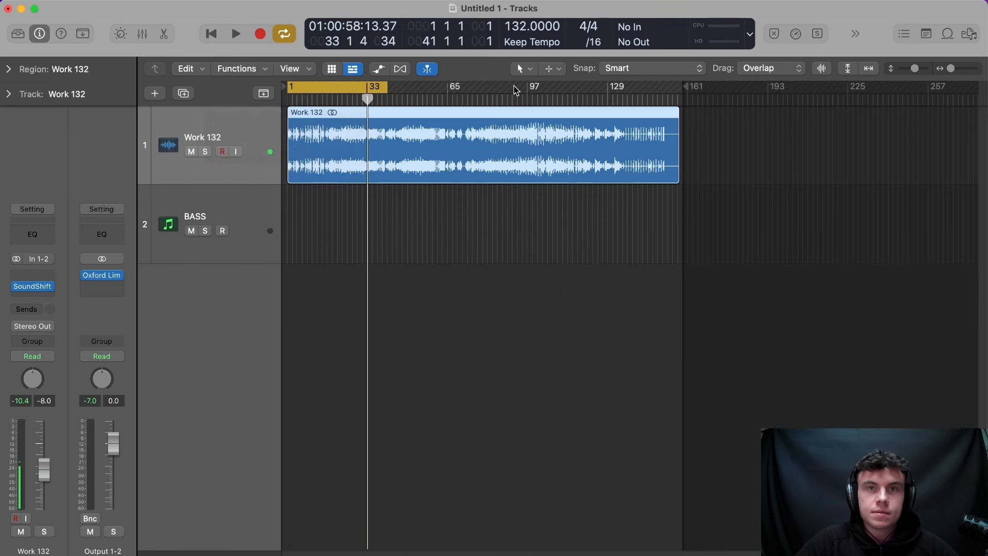
drag(386, 90, 680, 104)
Step: Inspect the Work 132 waveform in close-up, placing the playhead at bar 57 and around bar 33
key(z)
click(368, 95)
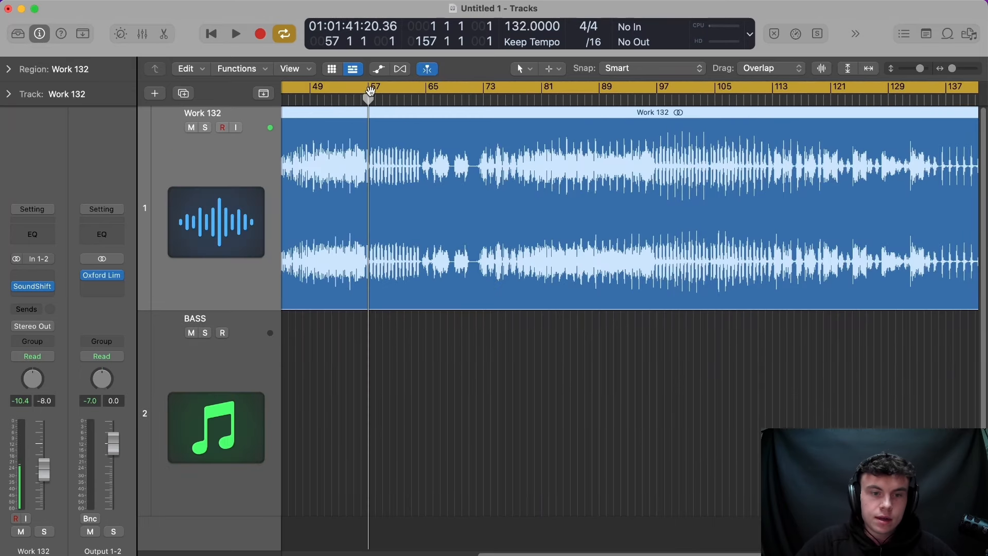
key(z)
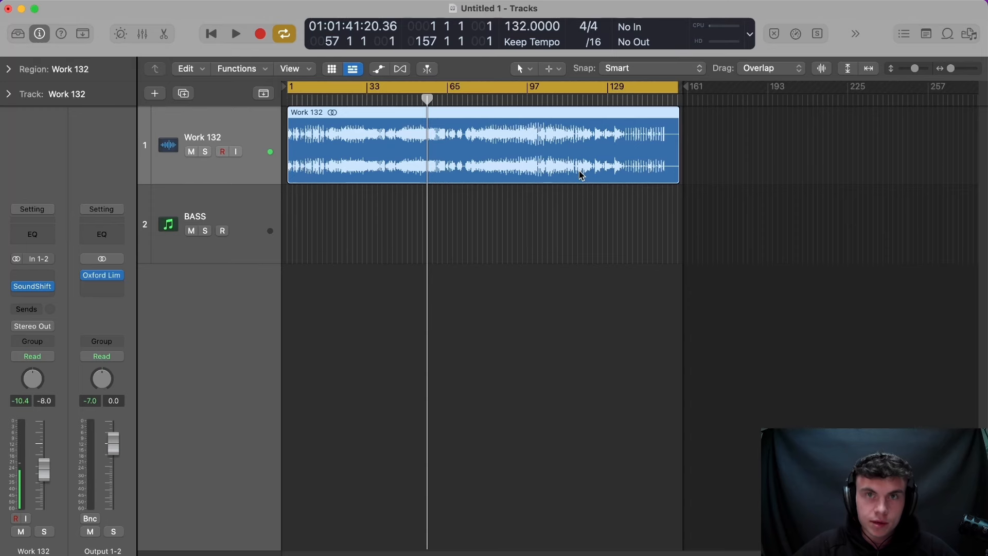
key(z)
key(z)
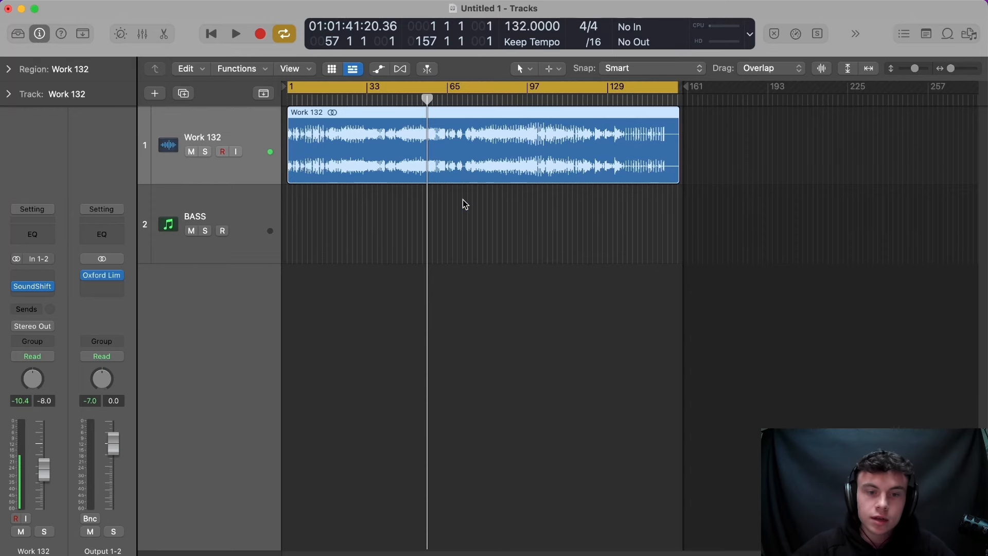
scroll(448, 177, up, 5)
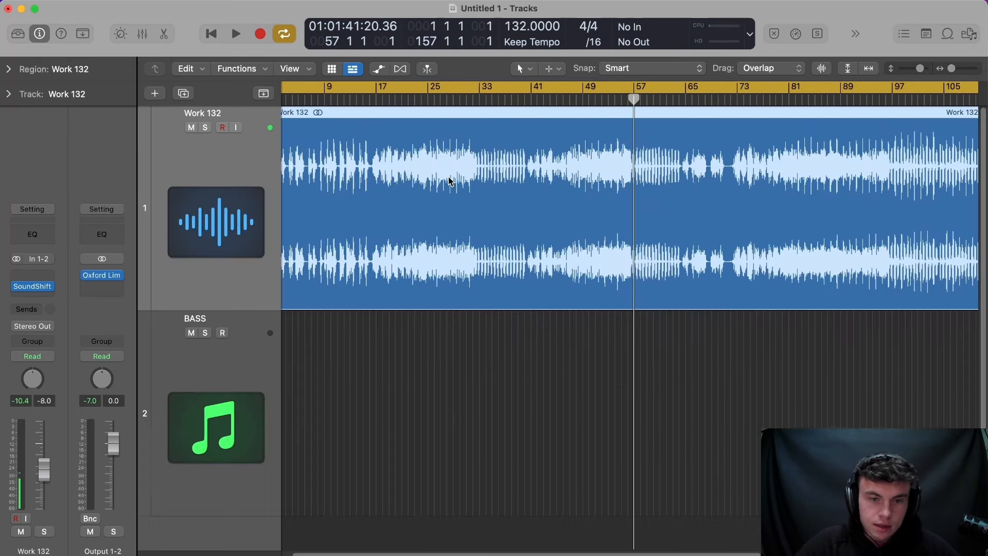
mouse_move(492, 100)
mouse_down()
mouse_move(479, 102)
mouse_move(500, 108)
mouse_move(484, 116)
mouse_move(479, 103)
mouse_up()
ctrl+alt+click(557, 278)
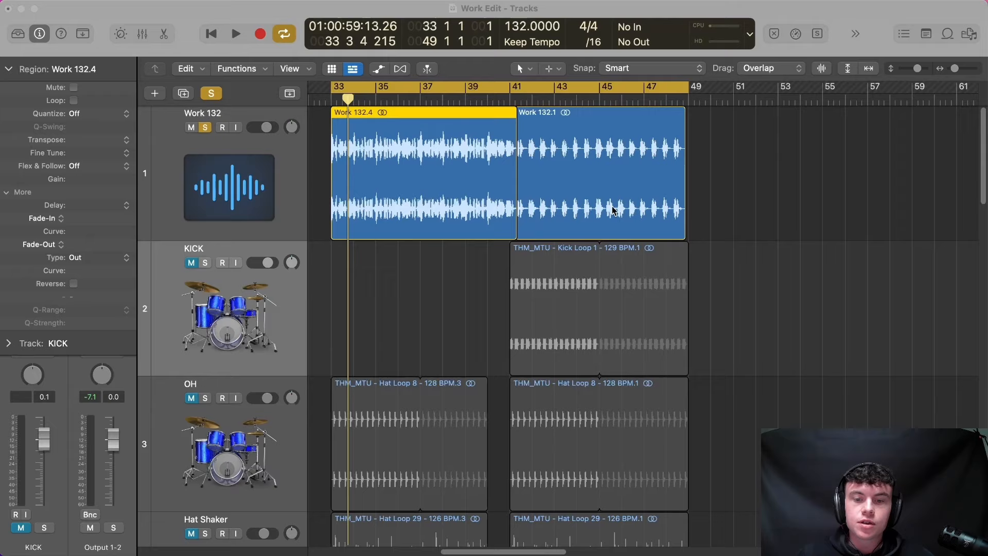
Step: In the Work Edit project, play the soloed Work 132.4 vocal region from bar 33
click(445, 288)
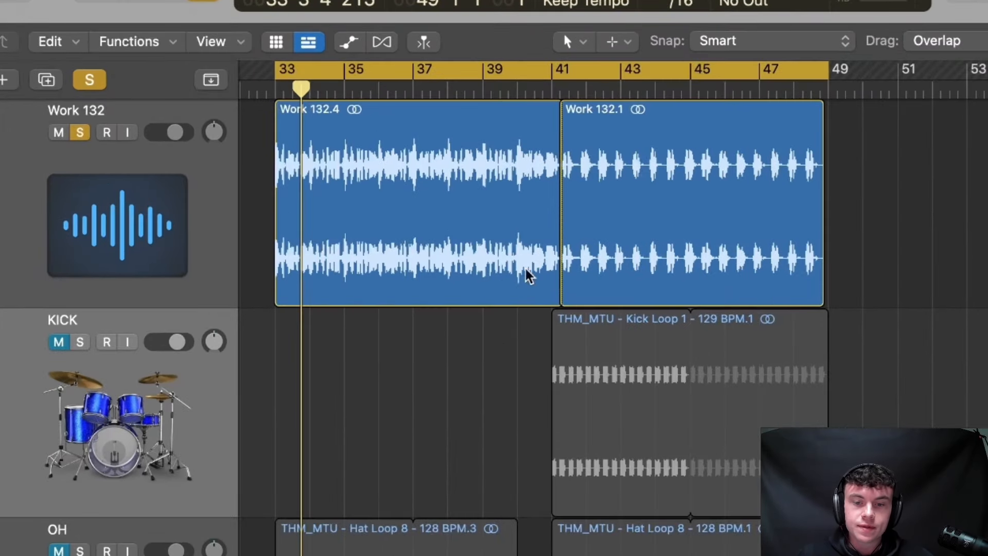
click(417, 193)
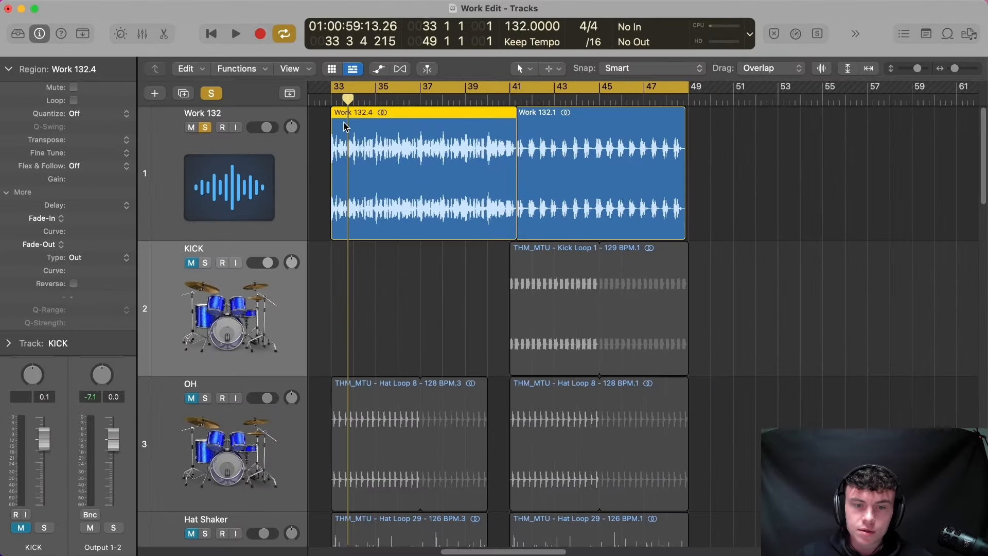
click(291, 90)
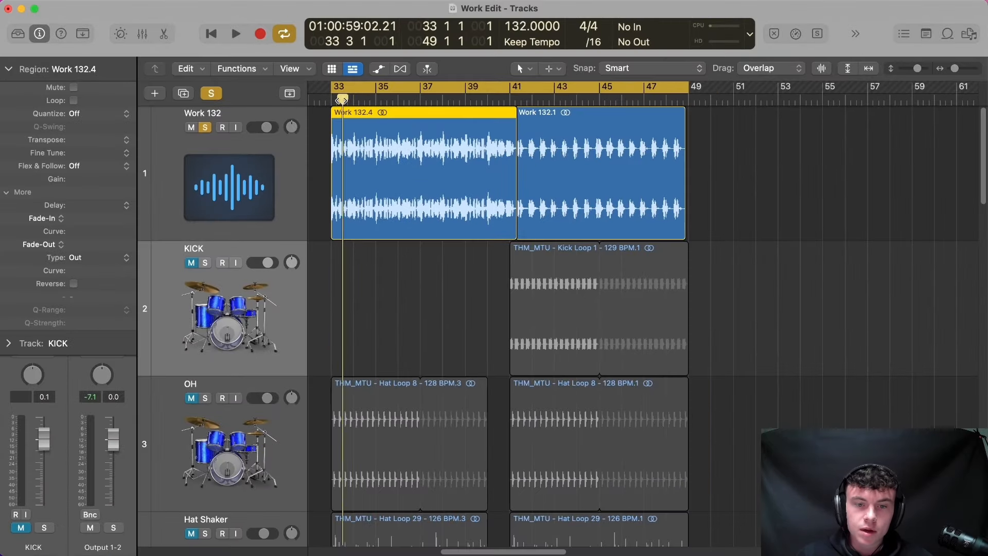
drag(341, 100, 689, 101)
drag(611, 98, 330, 102)
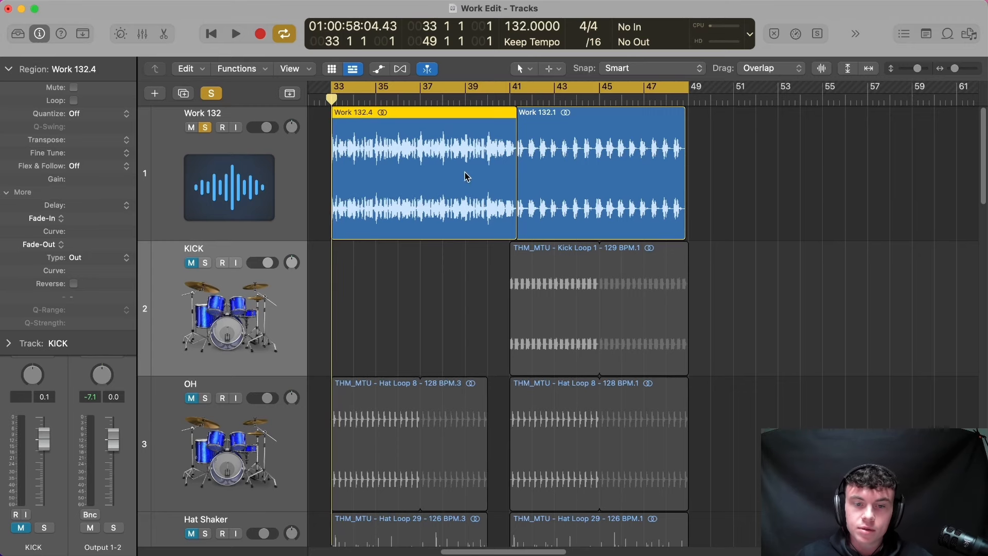
key(space)
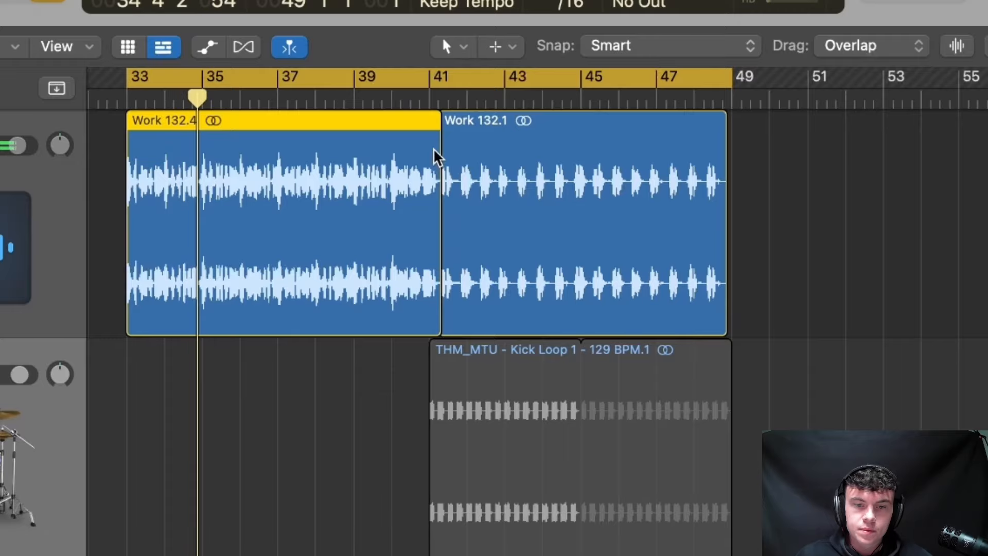
key(space)
Step: Place the playhead at bar 41 beat 2 and play the soloed Work 132.1 vocal region
click(434, 100)
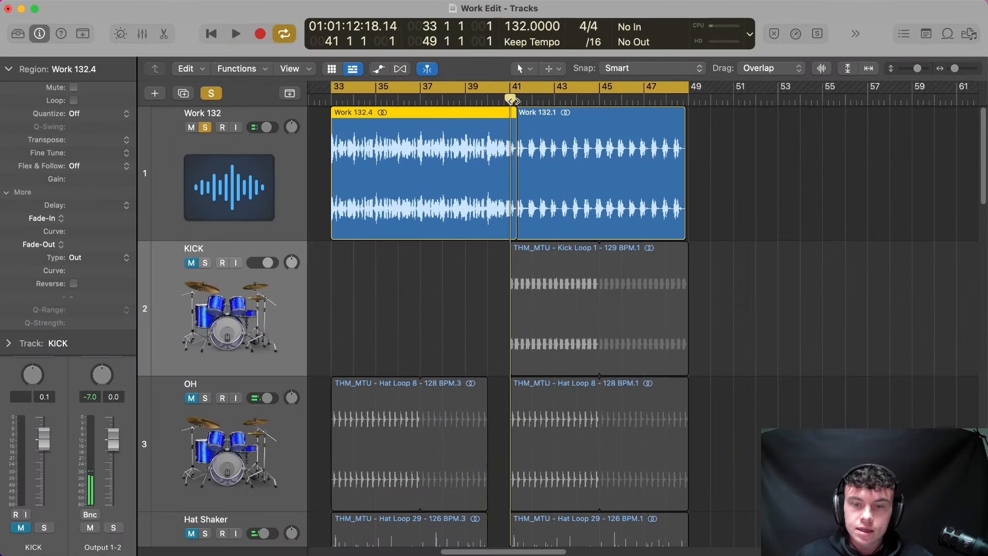
click(514, 99)
scroll(543, 150, down, 3)
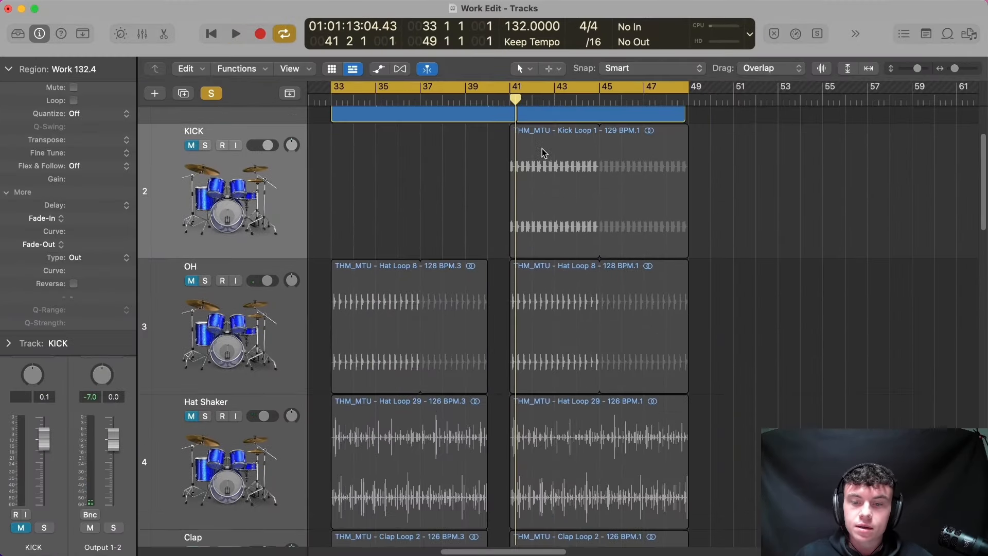
scroll(543, 153, up, 3)
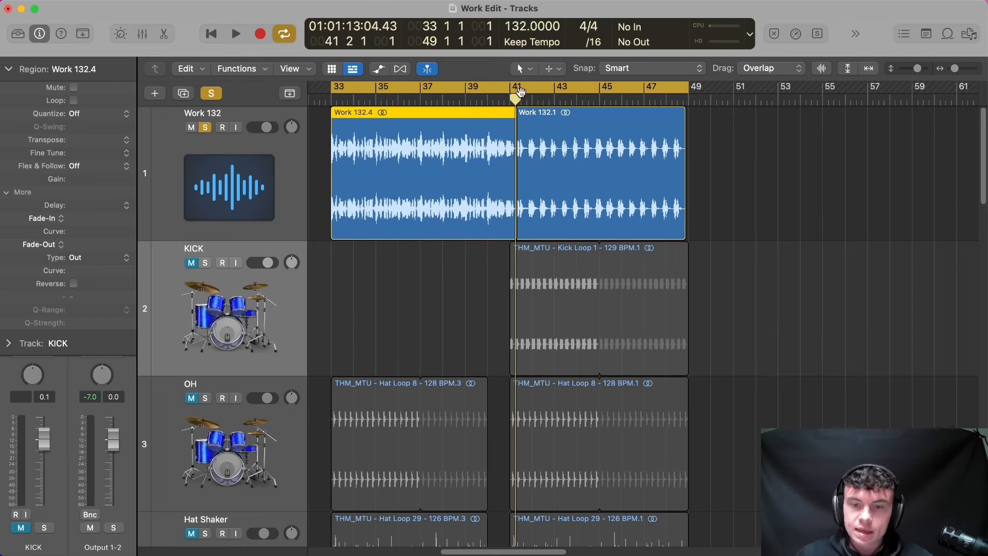
key(space)
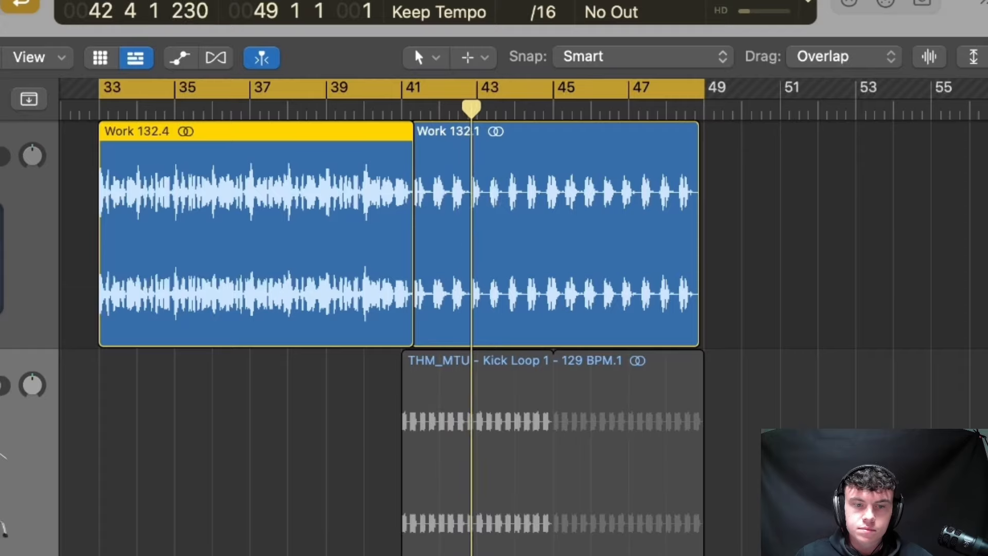
Step: Turn off the solo on the Work 132 track and fit the whole arrangement in view, with the Clap track selected
key(ctrl+s)
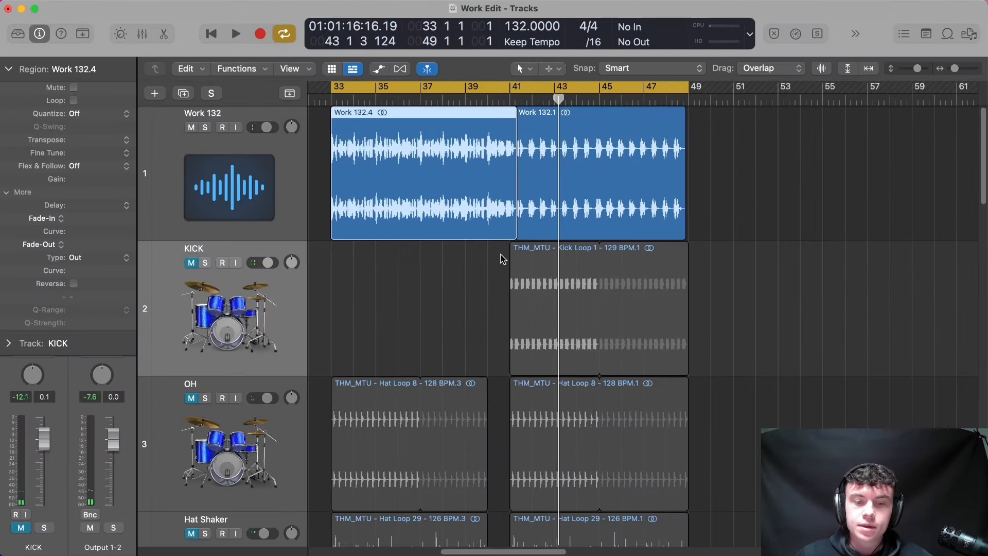
key(z)
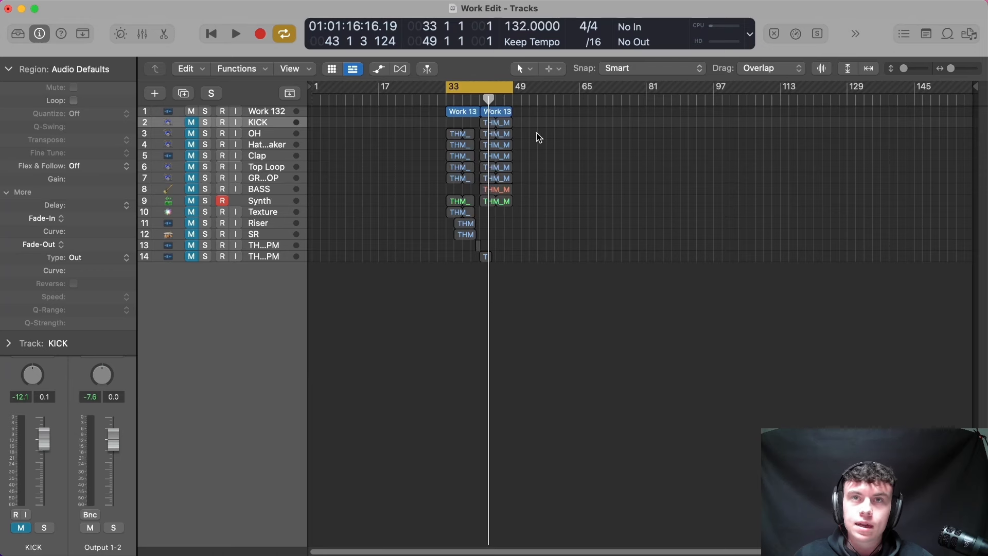
click(276, 136)
click(278, 159)
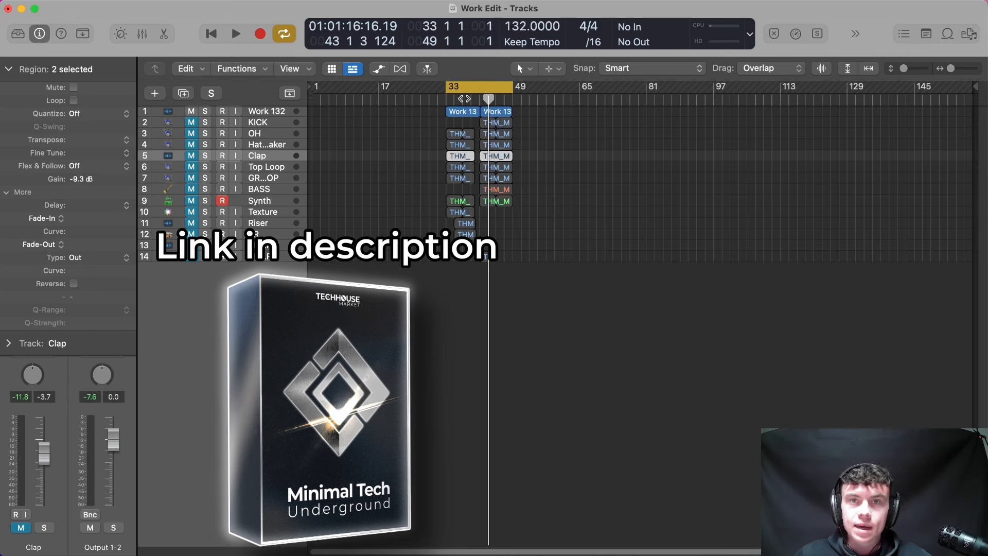
click(617, 164)
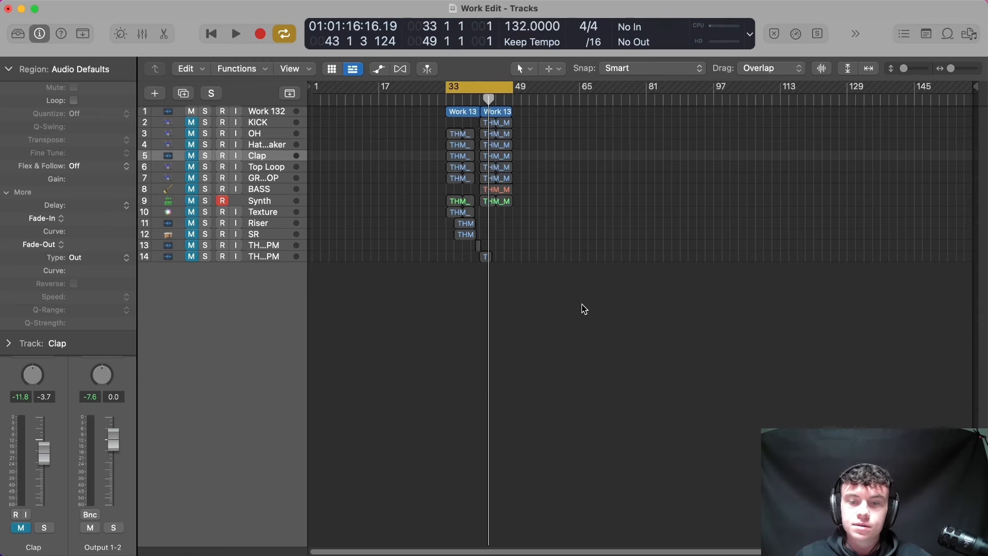
Step: Shorten the cycle range so it covers only bars 41 to 49
drag(631, 379, 446, 156)
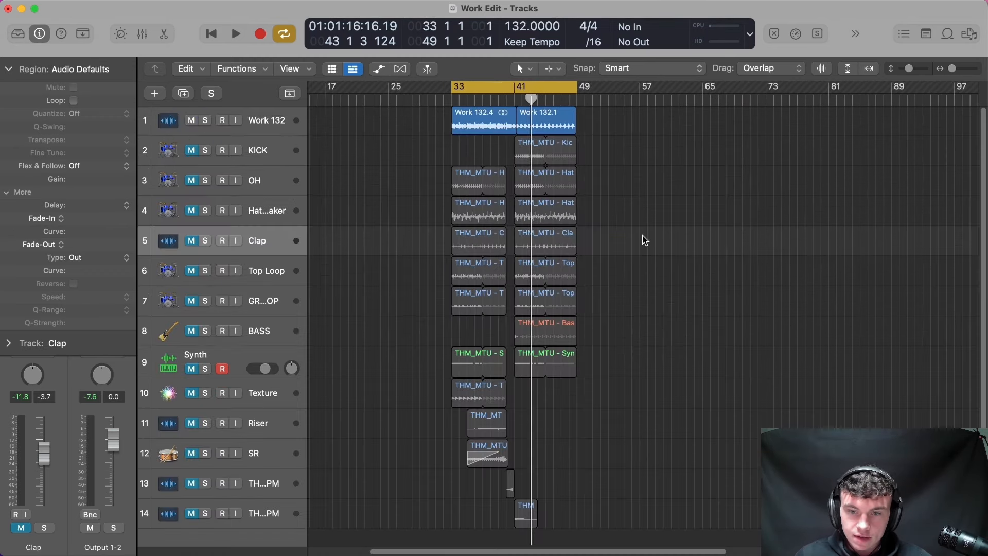
drag(451, 86, 513, 98)
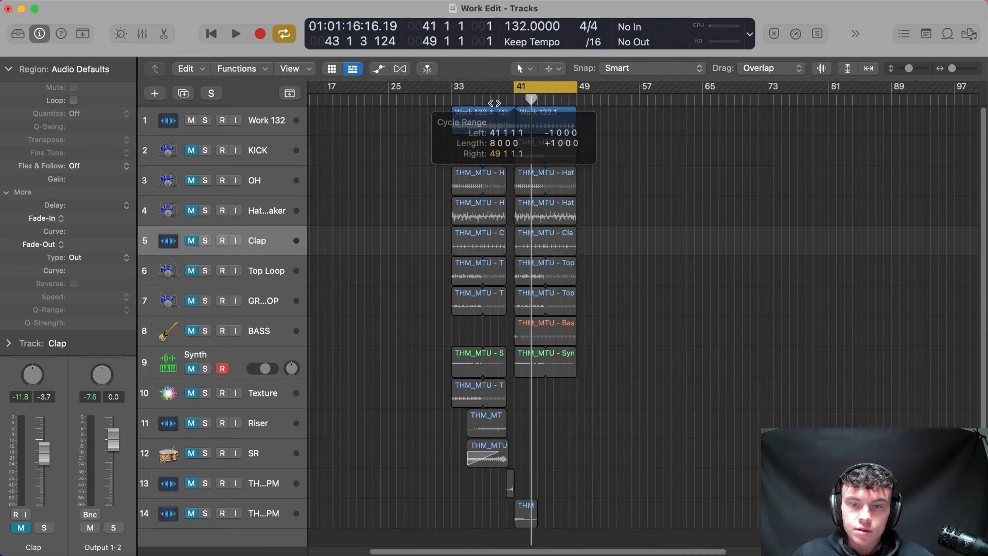
click(536, 131)
click(620, 125)
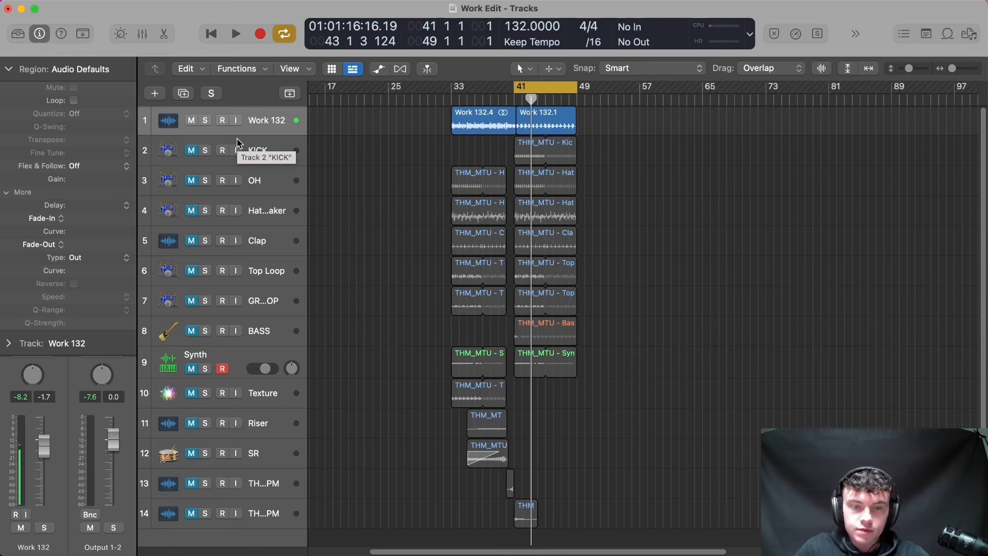
Step: Unmute the KICK track and play the bar 41 section with the vocal, briefly soloing the kick
click(538, 144)
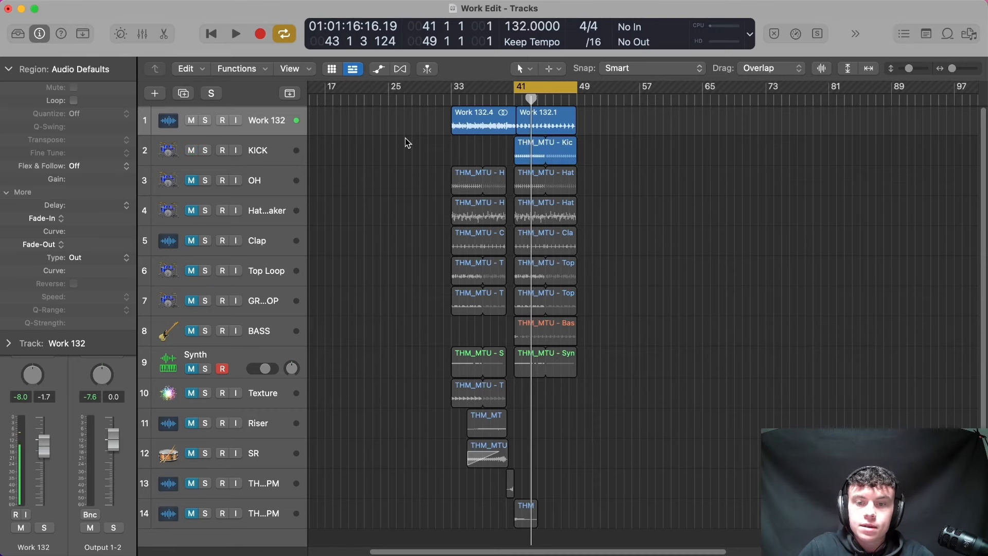
key(space)
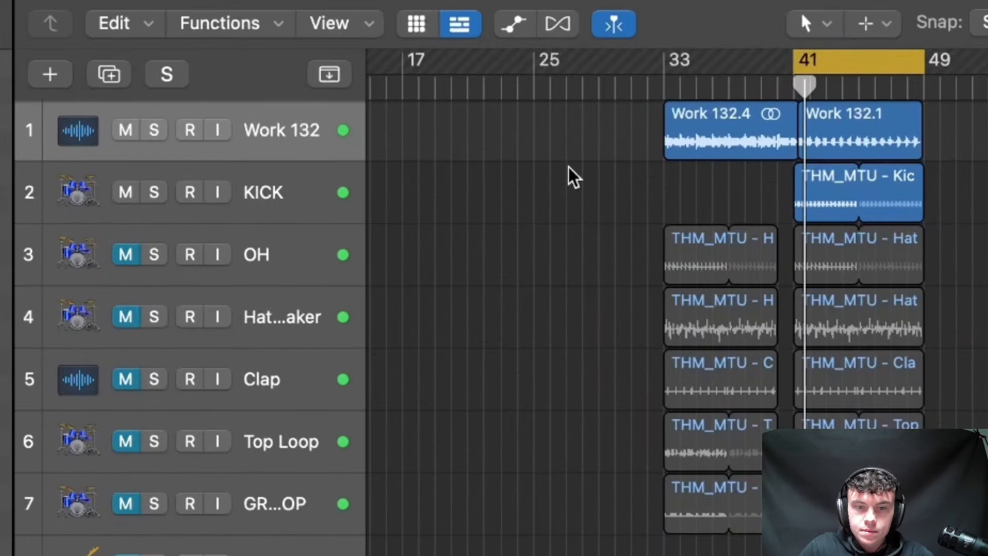
click(155, 194)
click(155, 195)
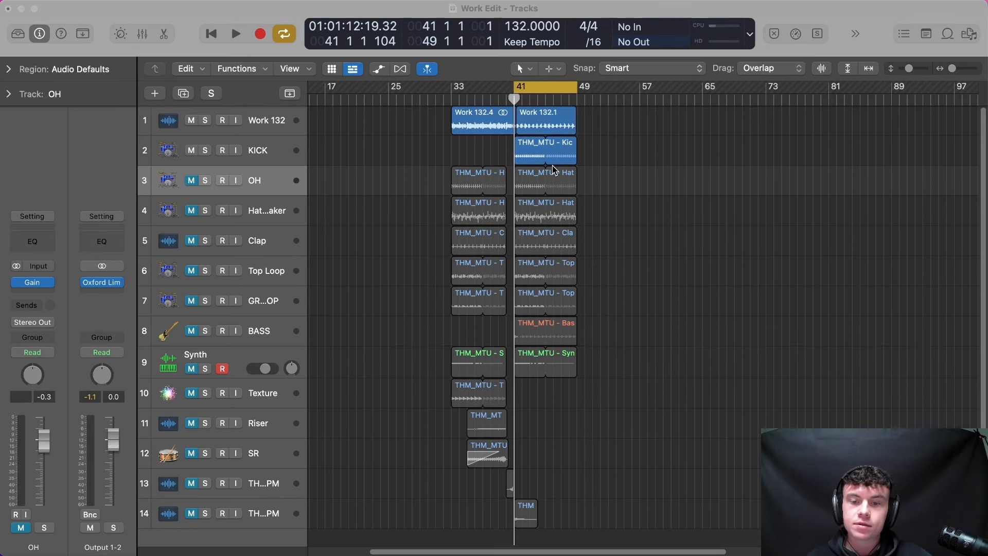
Step: Unmute the OH track and play its hat loop with the kick and the Work 132.1 vocal
click(547, 137)
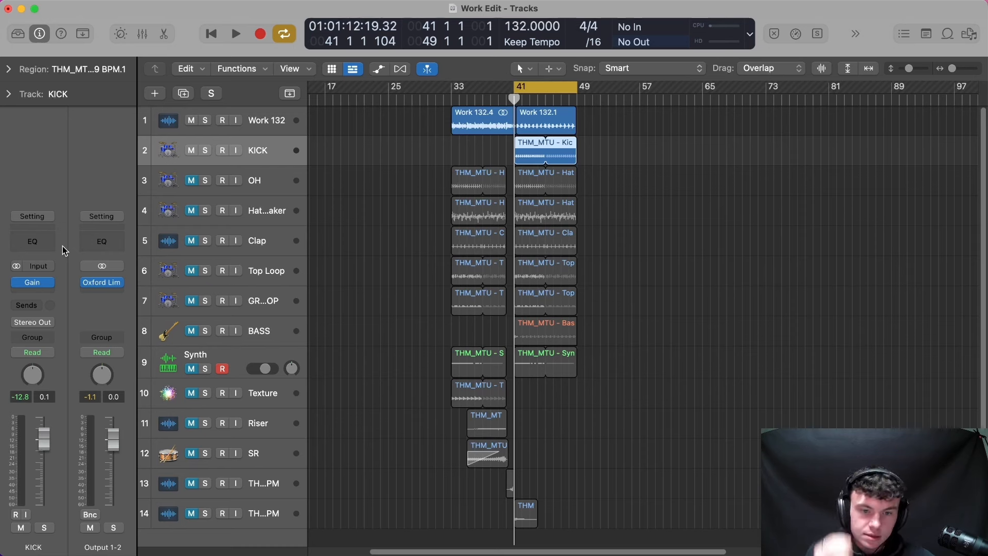
click(265, 178)
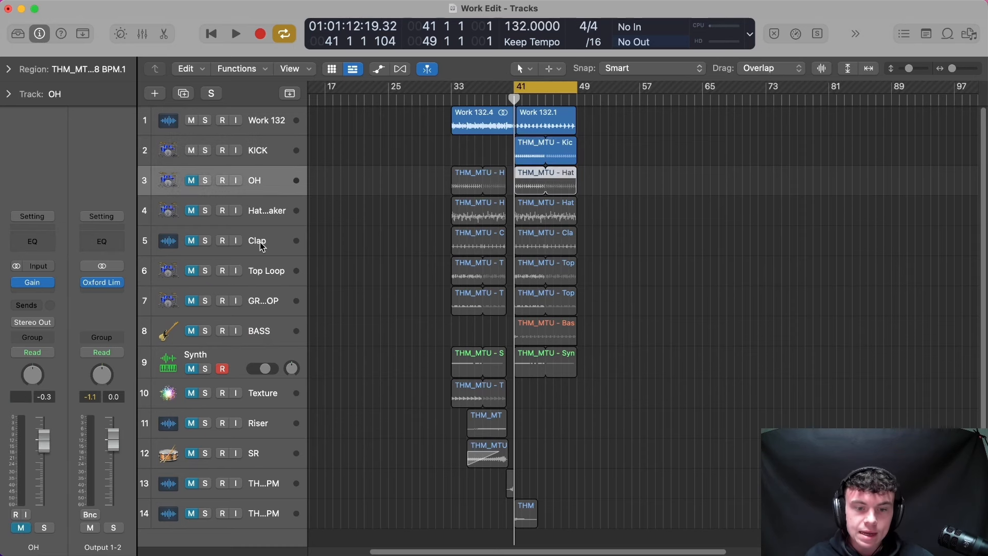
click(286, 126)
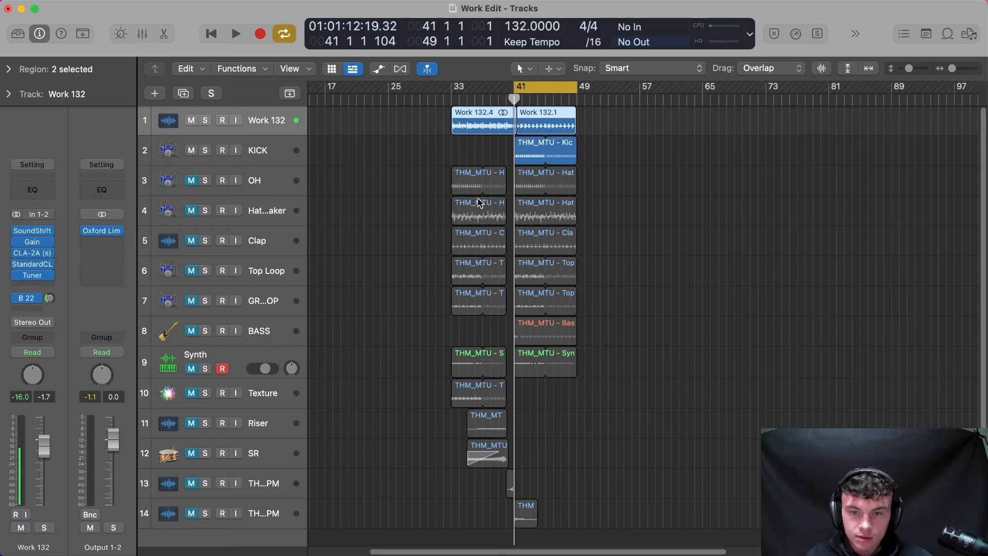
click(555, 118)
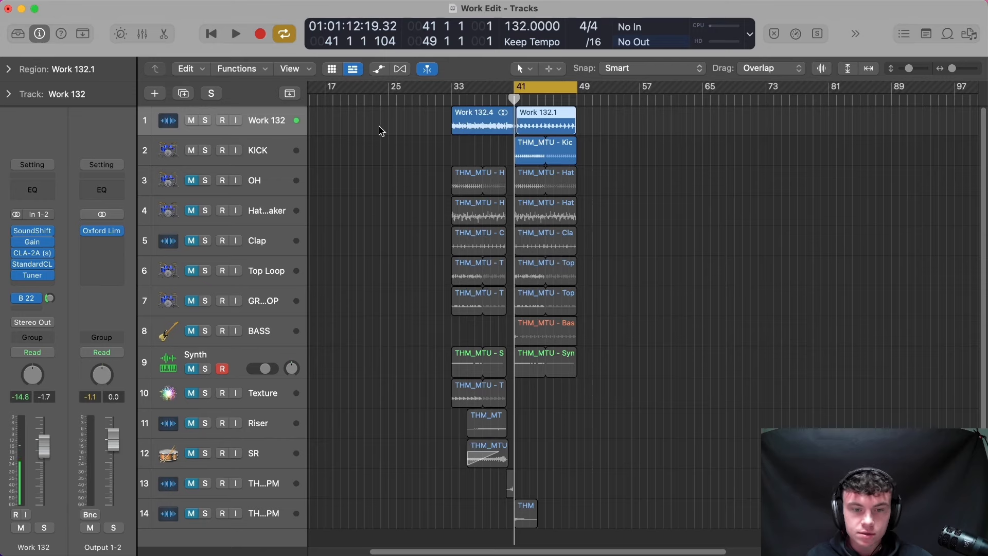
click(192, 180)
key(space)
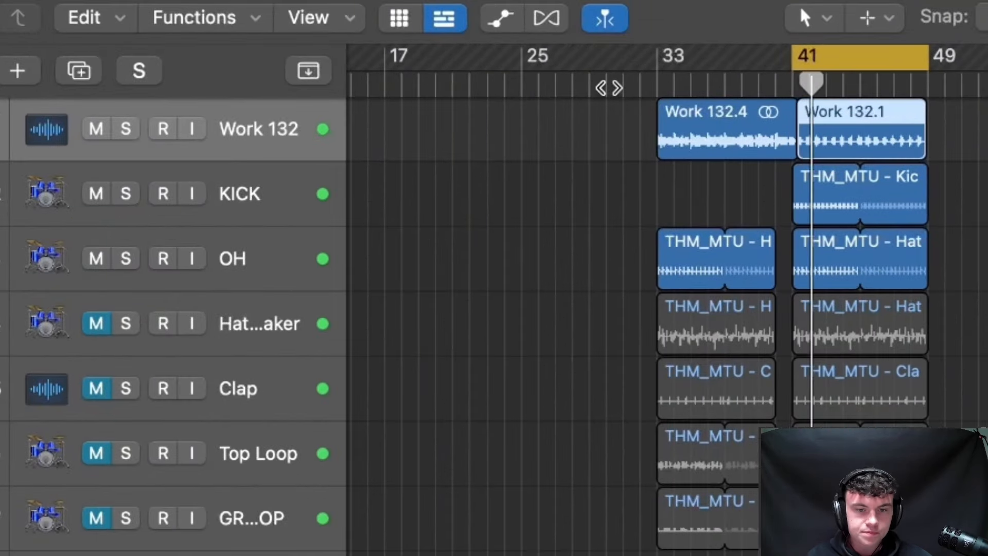
click(657, 285)
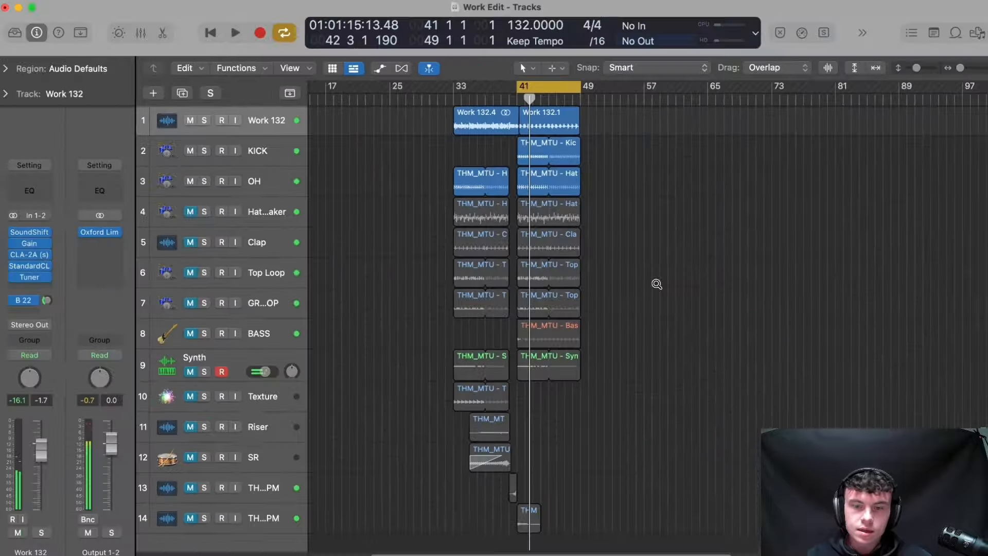
Step: Unmute the Hat Shaker track, auditioning its loop soloed and together with the vocal, kick and open hat
drag(625, 245, 424, 109)
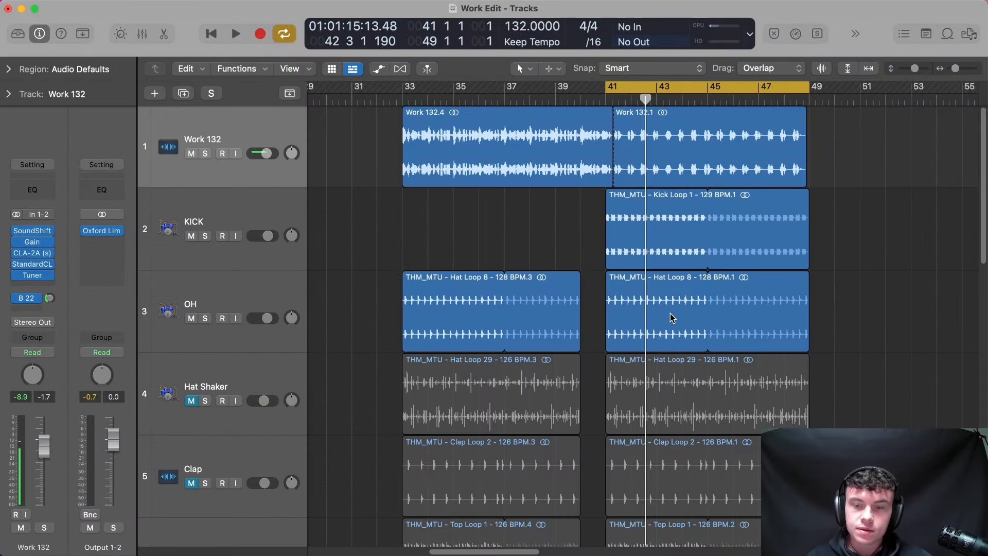
scroll(671, 317, down, 3)
scroll(683, 315, left, 2)
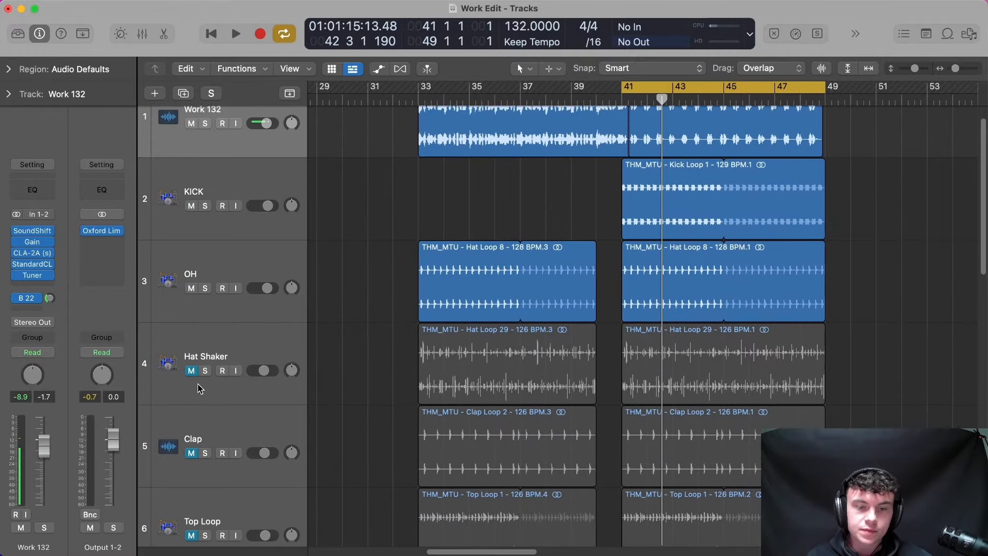
click(205, 371)
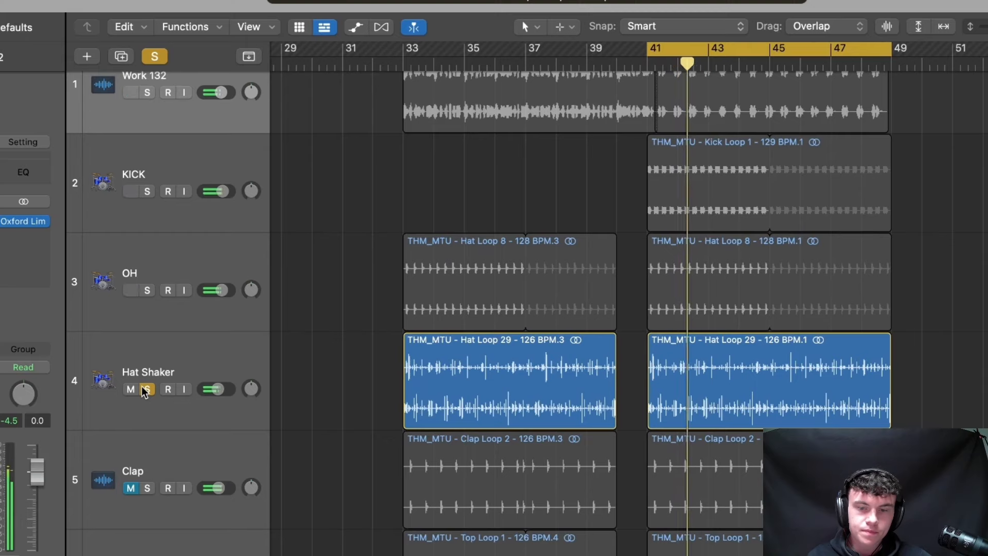
click(142, 387)
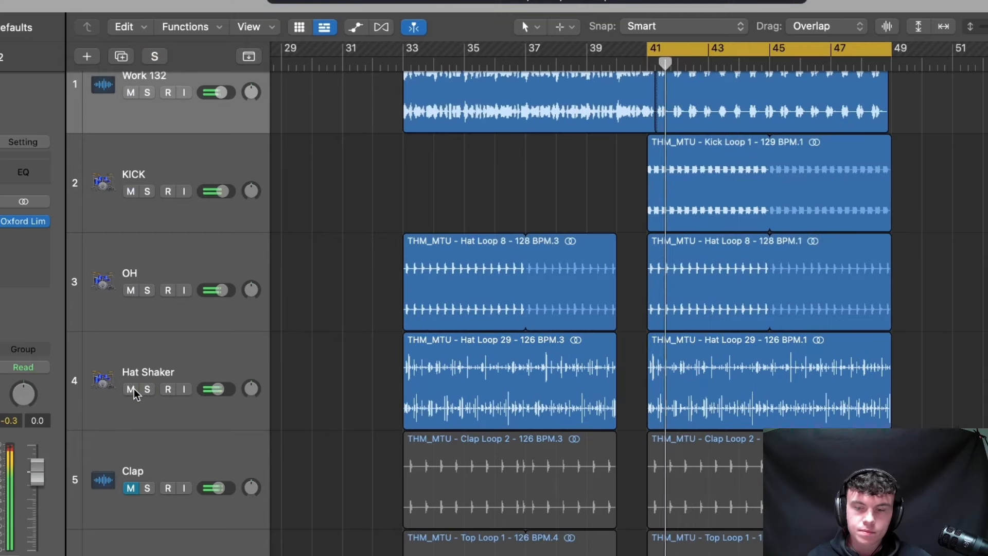
key(space)
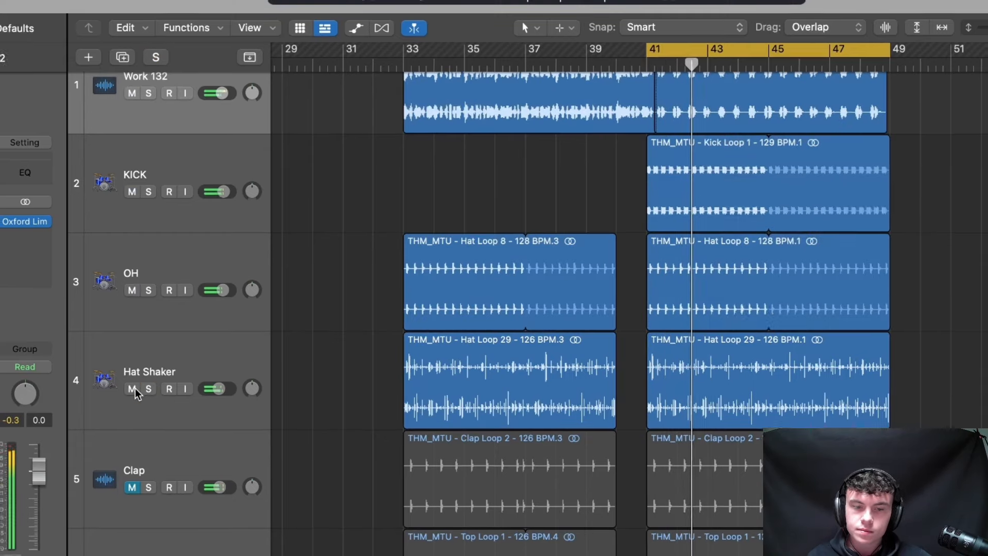
click(157, 364)
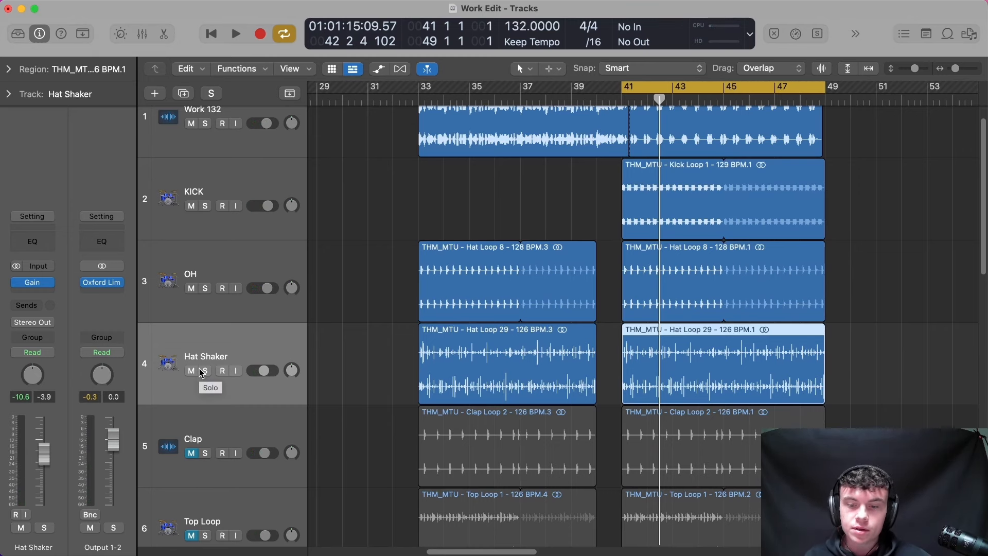
Step: Unmute the Clap track and play the cycled section with the clap loop added
scroll(316, 334, down, 4)
click(191, 348)
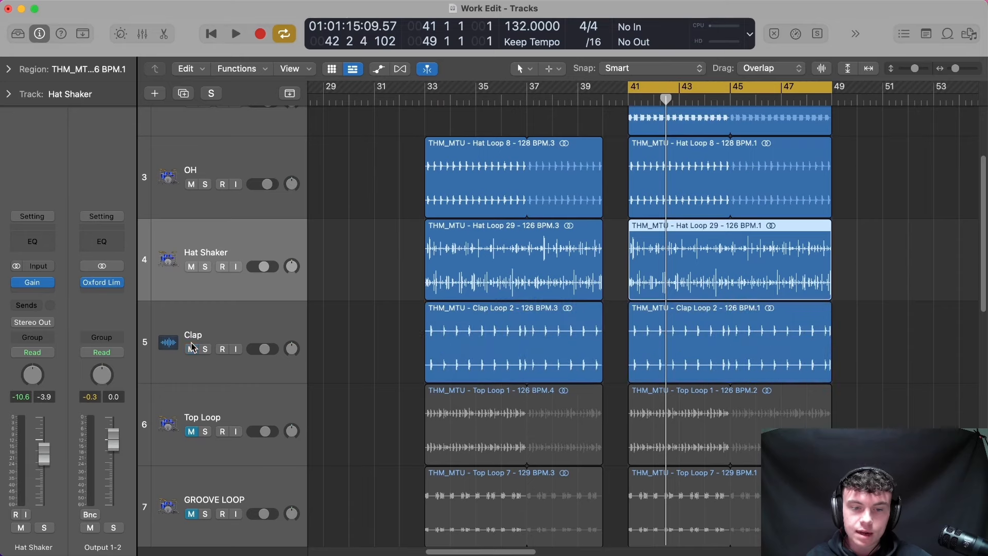
scroll(206, 352, up, 1)
key(space)
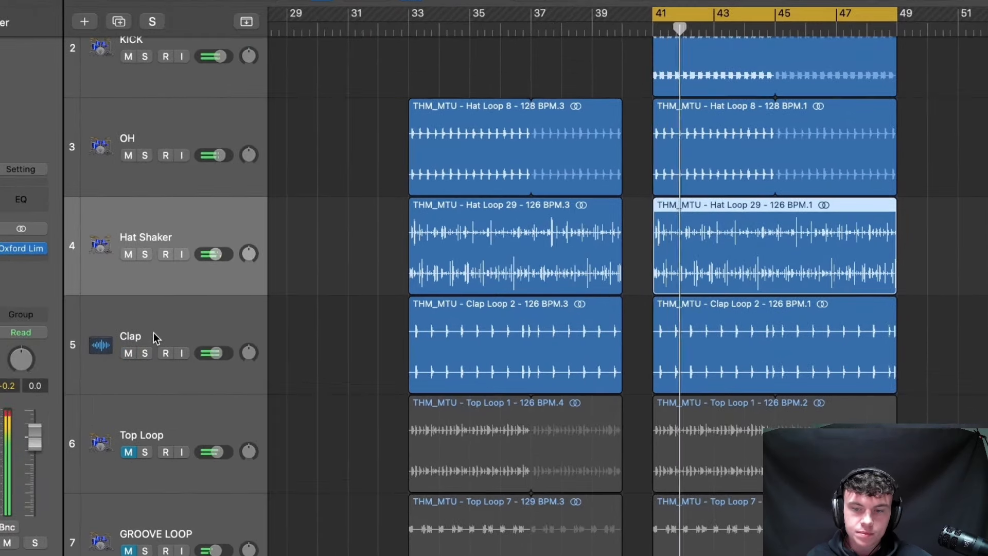
key(space)
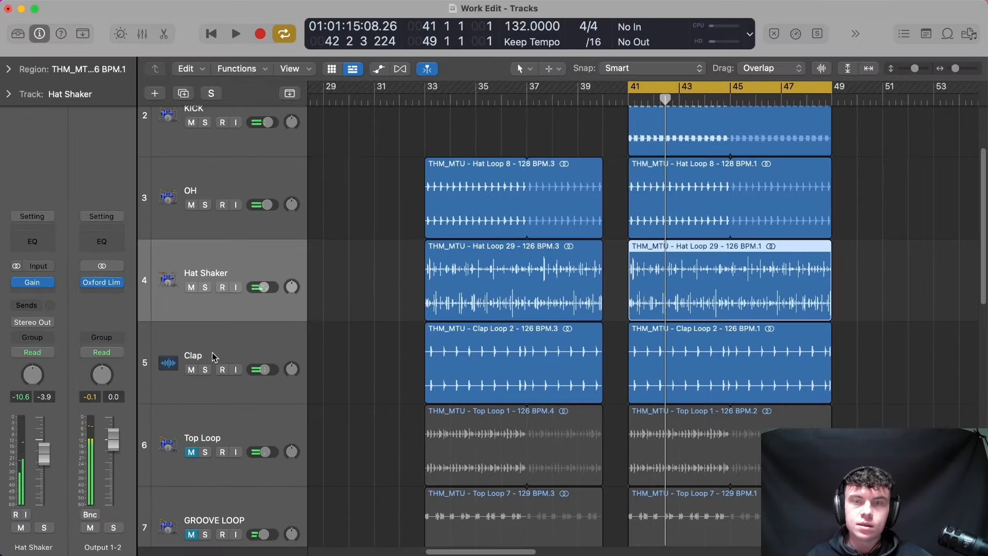
Step: Solo the Clap and KICK tracks together
click(205, 369)
click(256, 334)
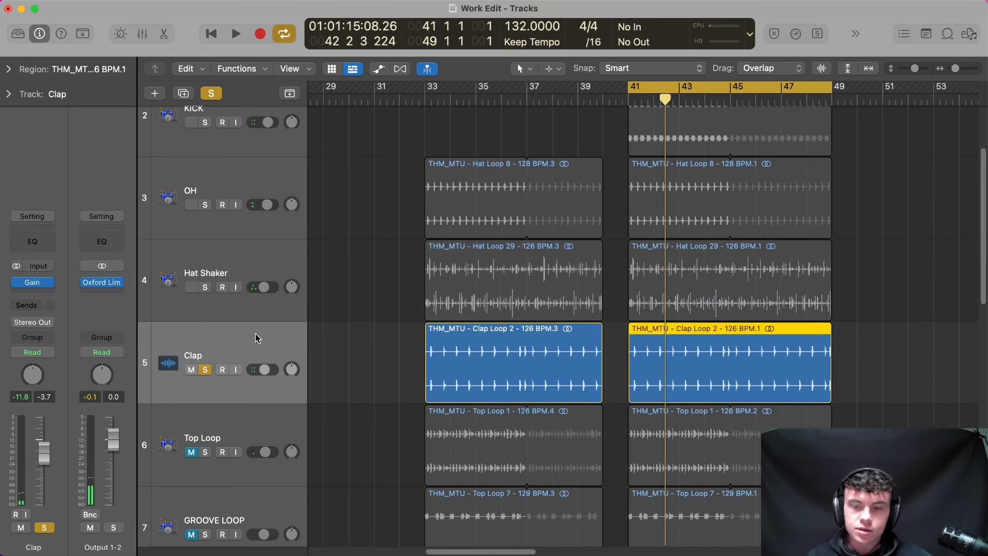
scroll(255, 333, up, 1)
scroll(255, 333, up, 2)
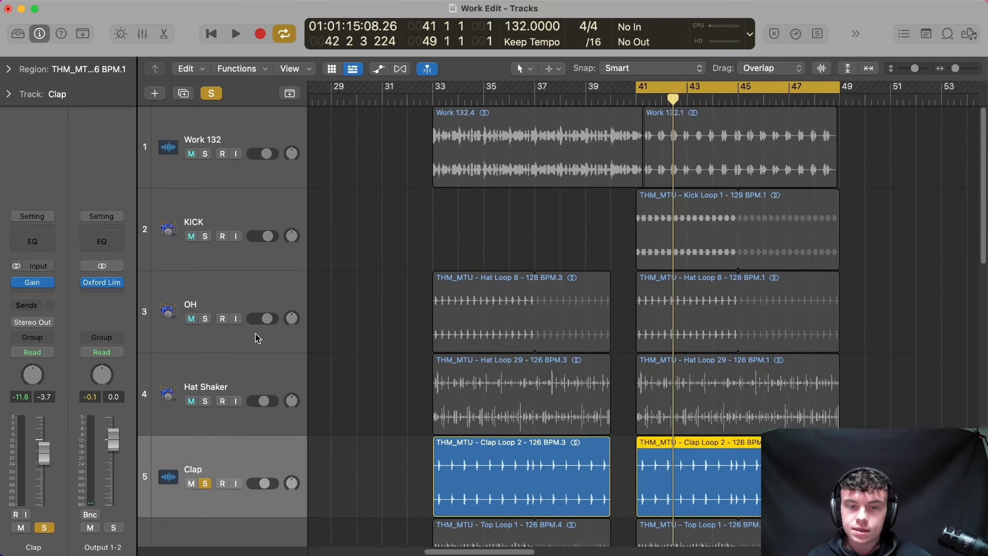
click(205, 237)
scroll(237, 234, down, 1)
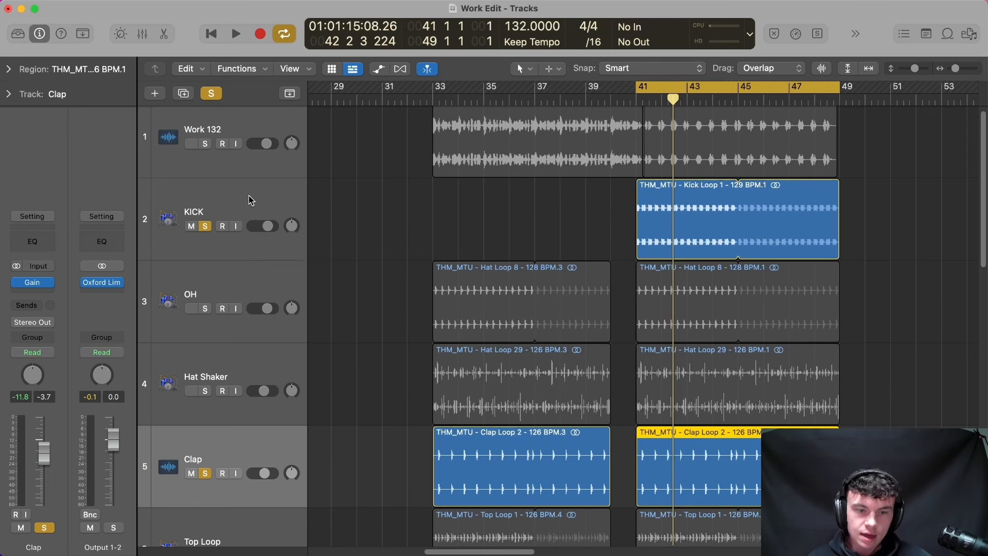
Step: Add the Work 132 vocal track to the solo and play it with the kick and clap
click(245, 220)
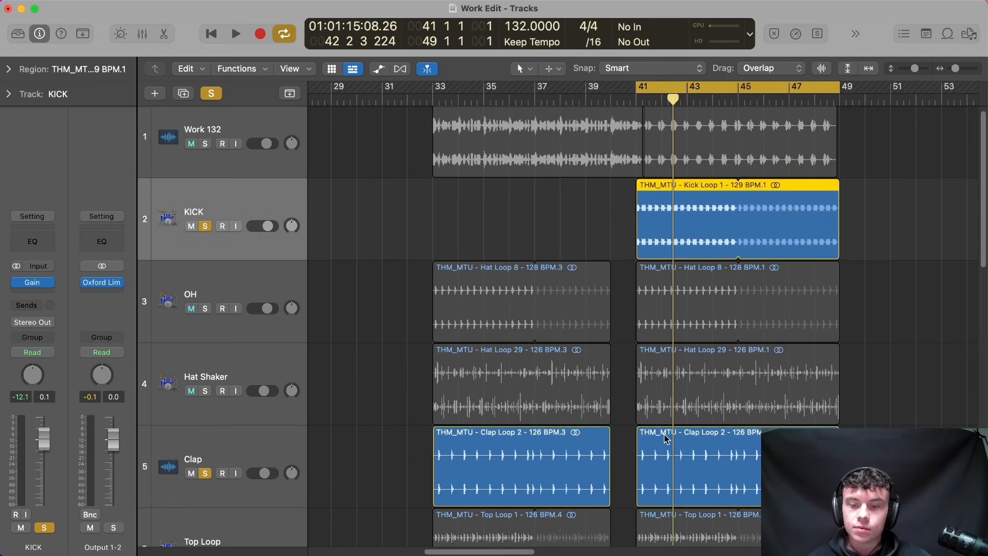
click(661, 468)
click(557, 226)
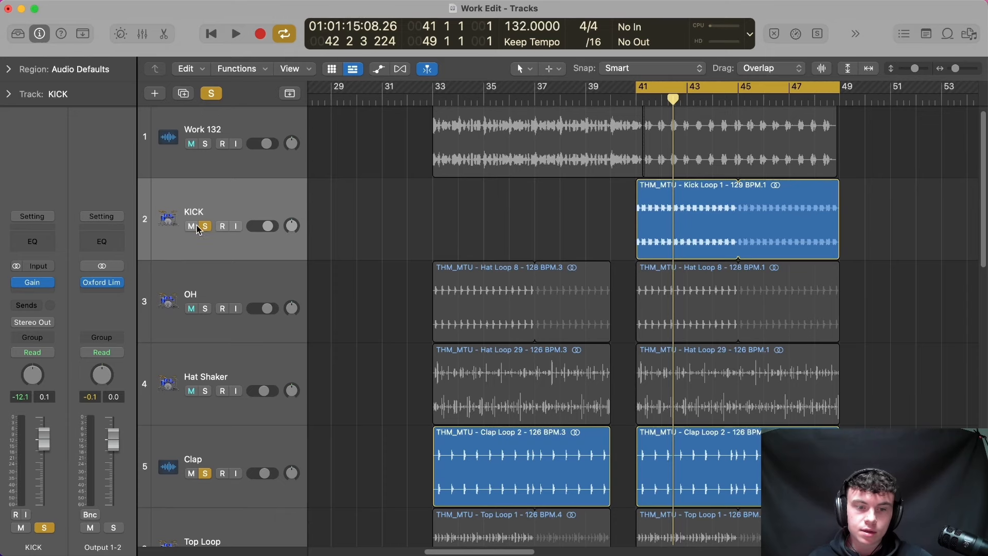
click(205, 144)
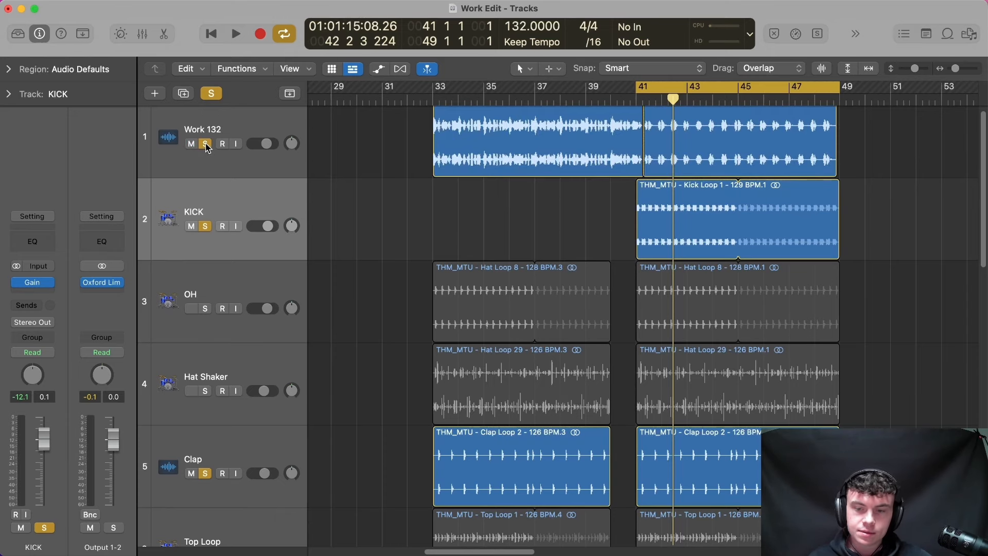
key(space)
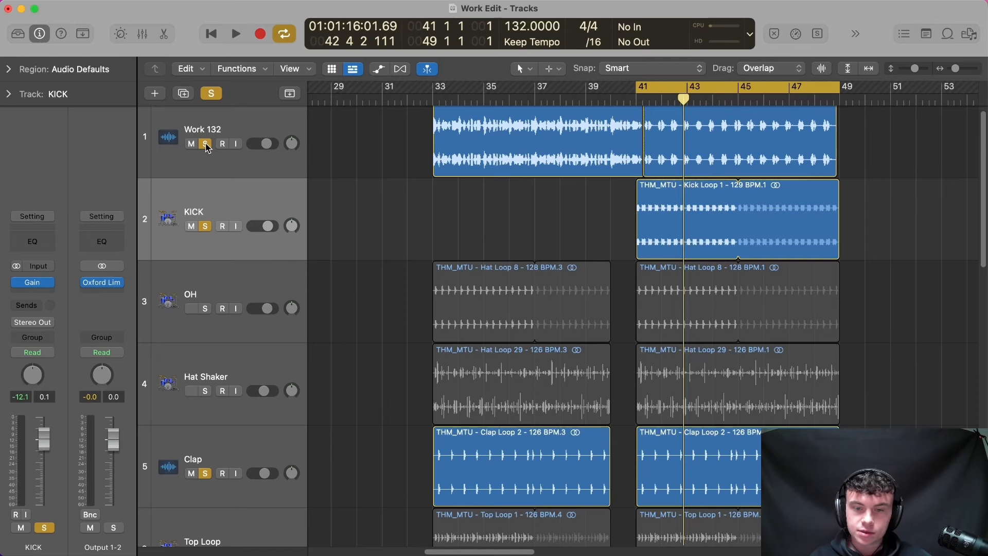
Step: Clear all active solos and play the Top Loop track soloed within the bar 41 to 49 cycle
click(213, 94)
key(z)
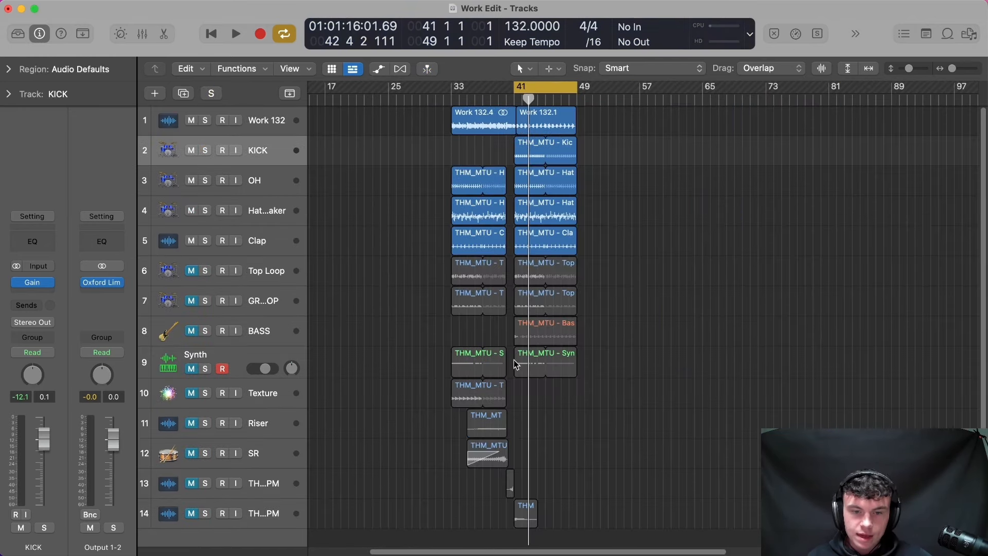
click(206, 282)
click(205, 272)
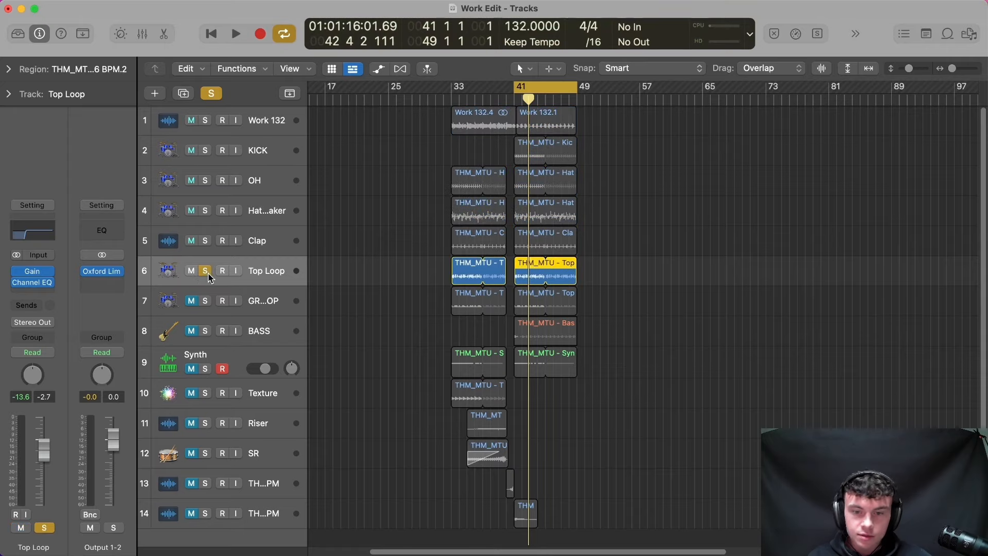
key(z)
key(space)
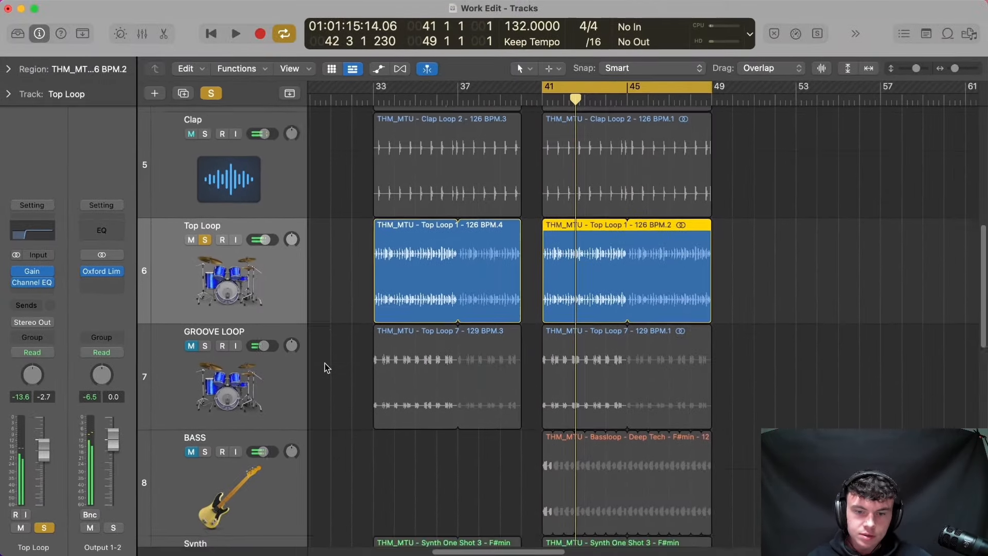
Step: Add KICK, OH, Hat Shaker and Clap to the solo and play them together with the Top Loop
scroll(325, 363, up, 2)
scroll(338, 259, up, 3)
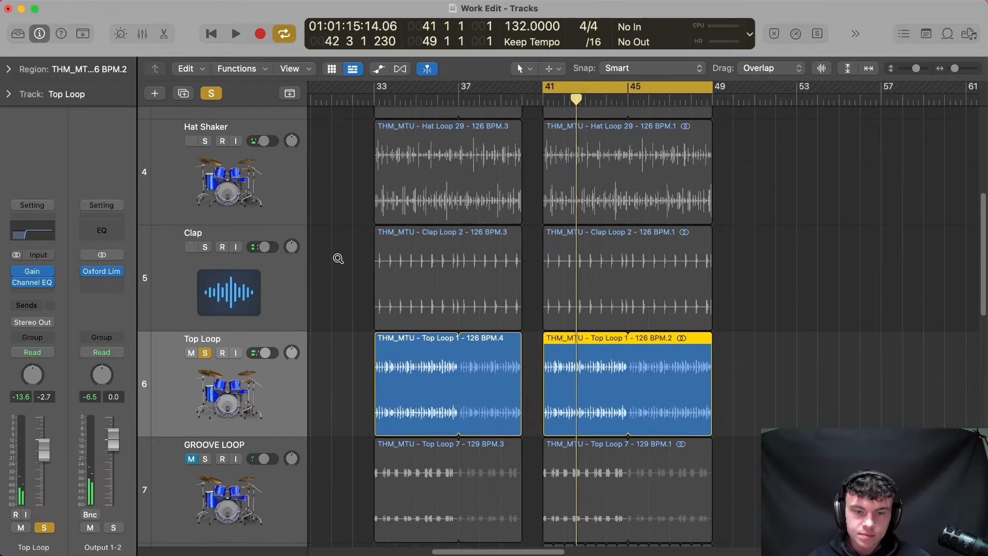
key(z)
drag(205, 153, 206, 242)
key(space)
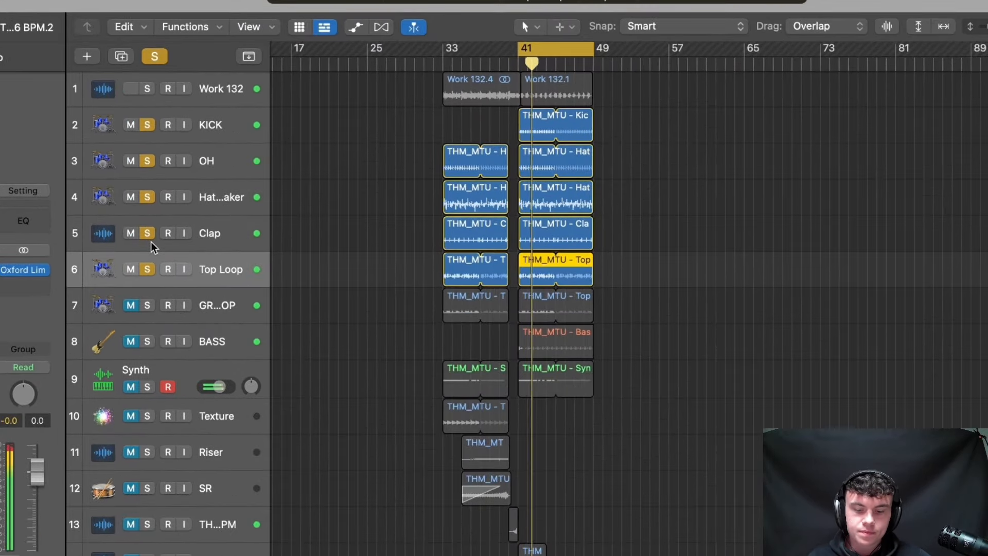
key(space)
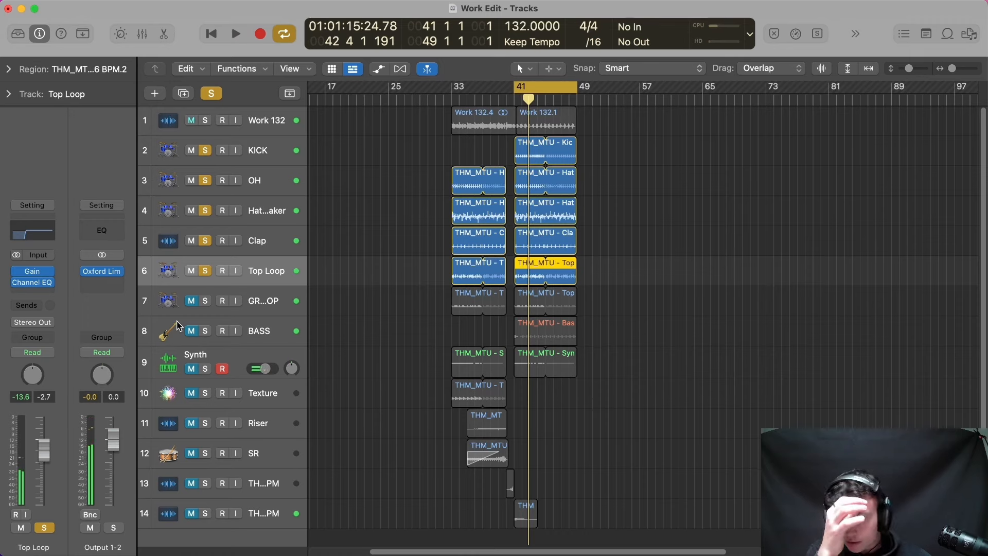
Step: Solo only the GROOVE LOOP track and play it within the bar 41 to 49 cycle
alt+click(206, 301)
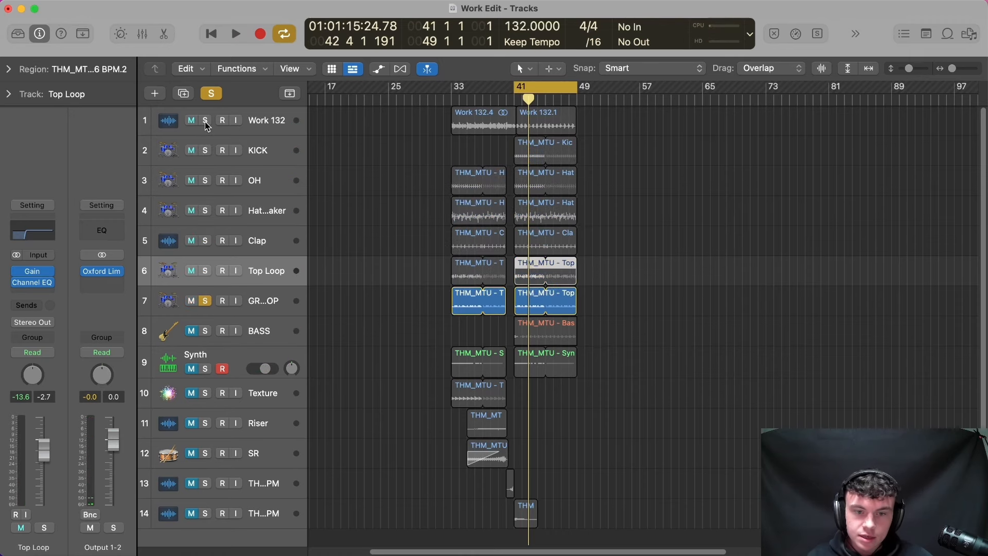
click(205, 121)
click(205, 121)
click(588, 290)
drag(677, 240, 589, 288)
key(space)
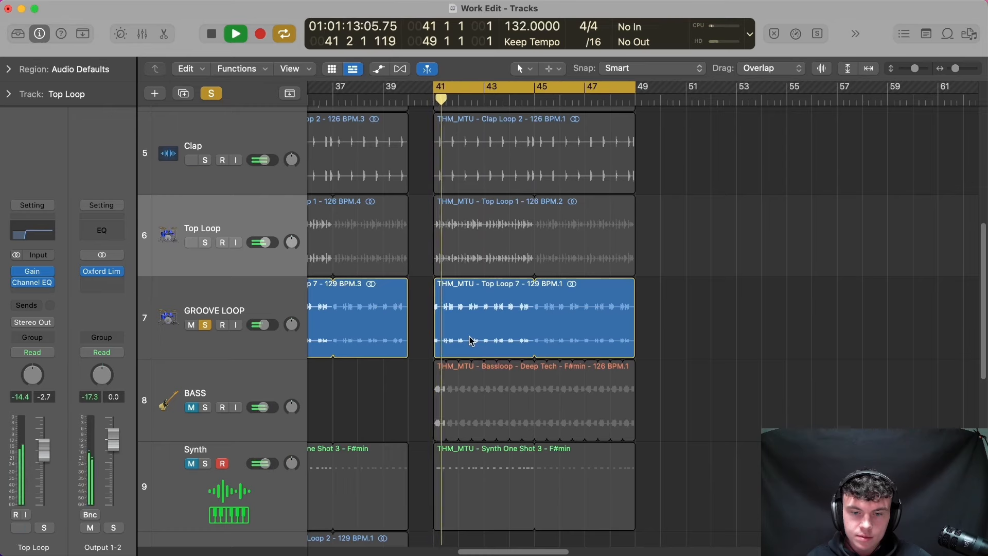
ctrl+alt+click(518, 285)
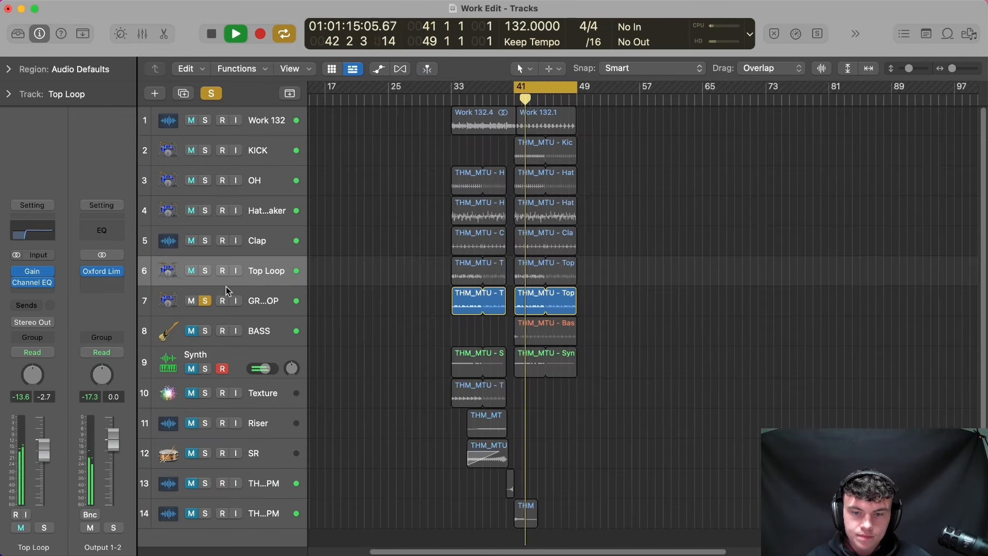
key(space)
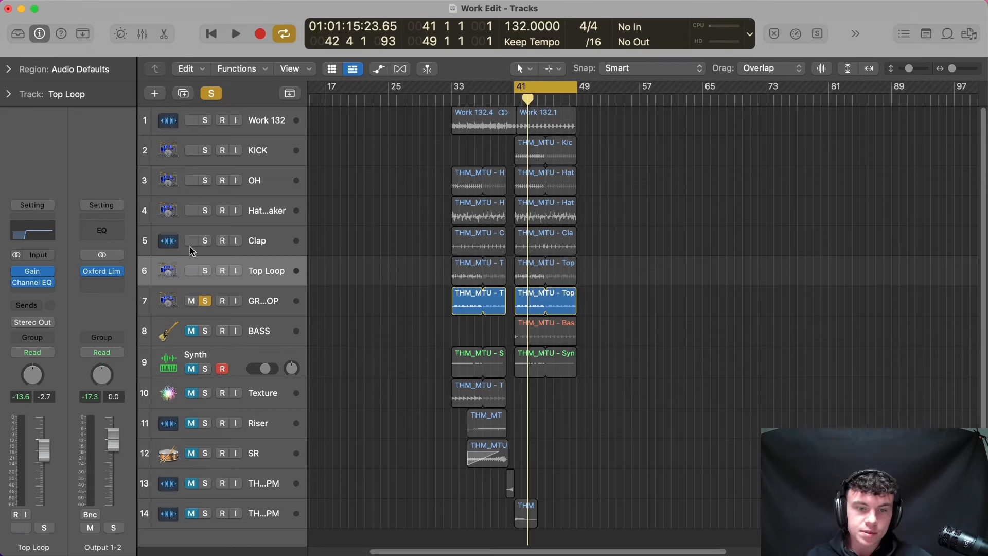
Step: Add the Work 132 through Top Loop tracks to the GROOVE LOOP solo, play them together and clear these solos
drag(208, 273, 210, 122)
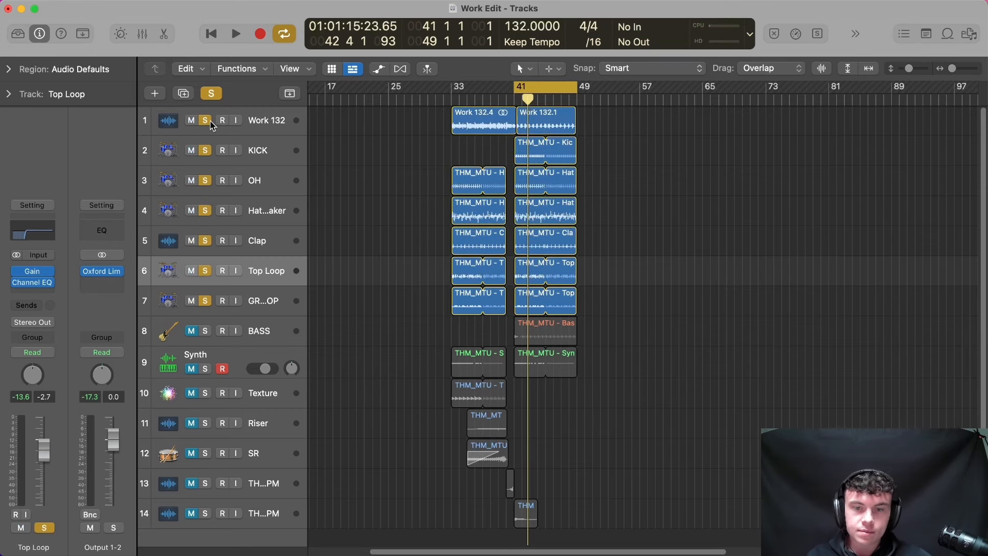
key(space)
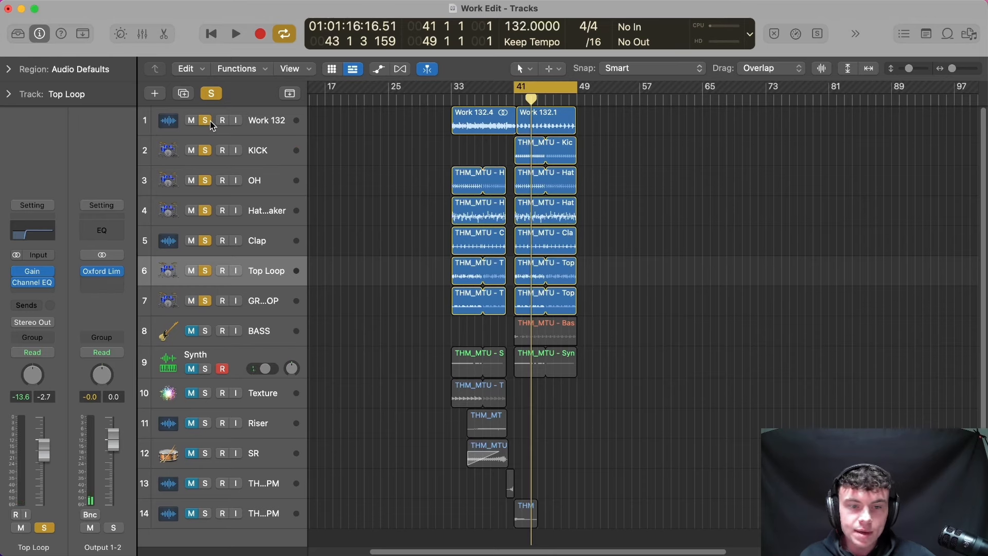
drag(210, 121, 203, 300)
click(194, 300)
Step: Solo the BASS track and examine its region and SoundShifter Pitch plug-in settings
click(203, 331)
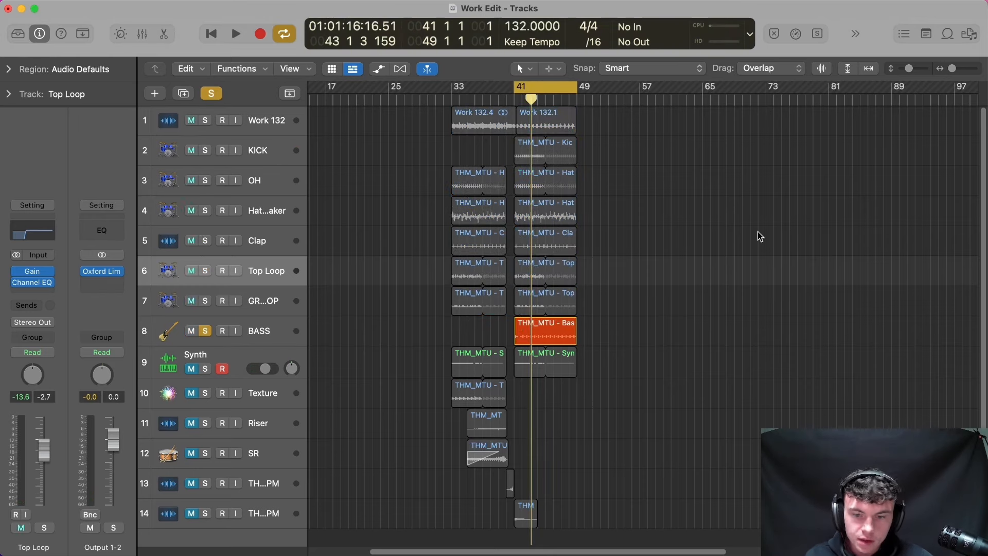
key(z)
click(248, 370)
scroll(248, 371, up, 10)
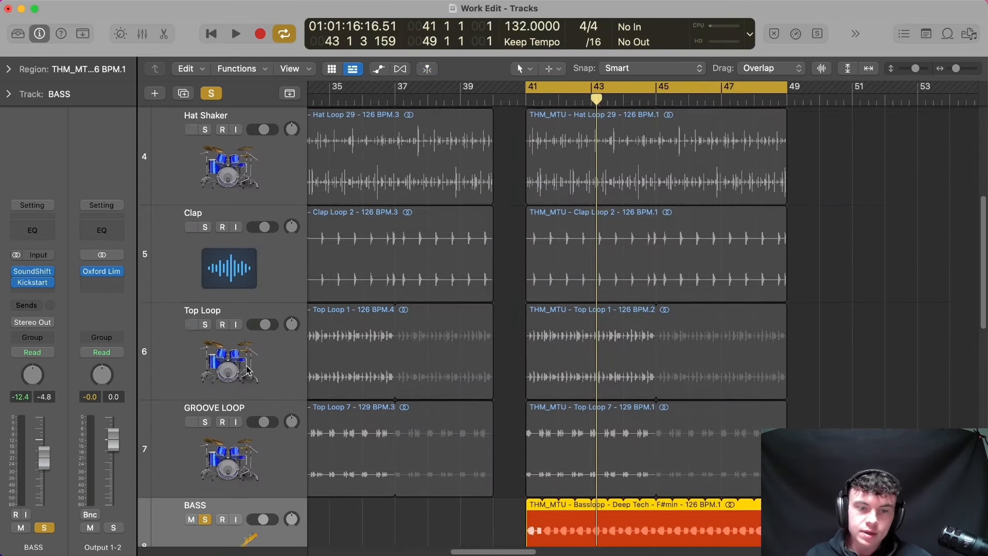
scroll(258, 163, down, 4)
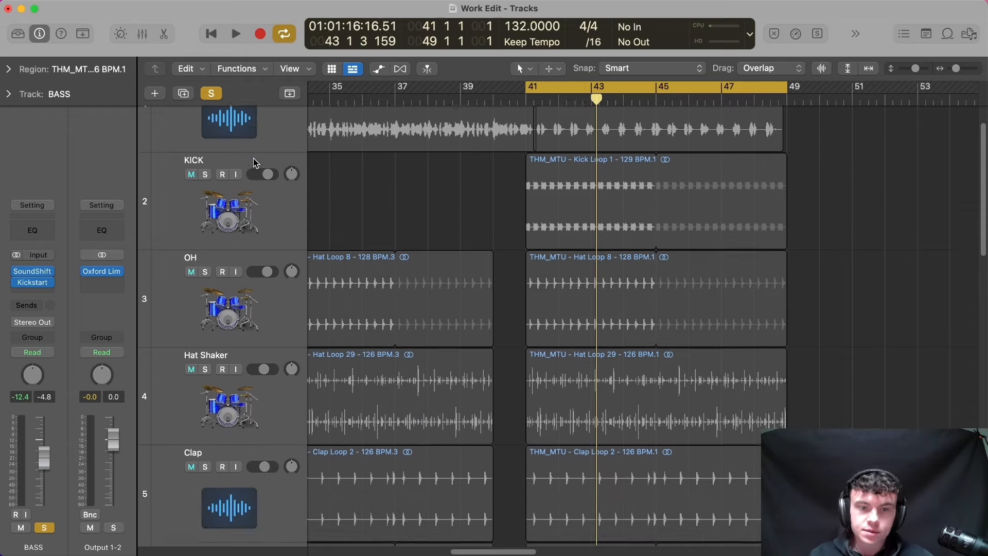
scroll(253, 163, down, 10)
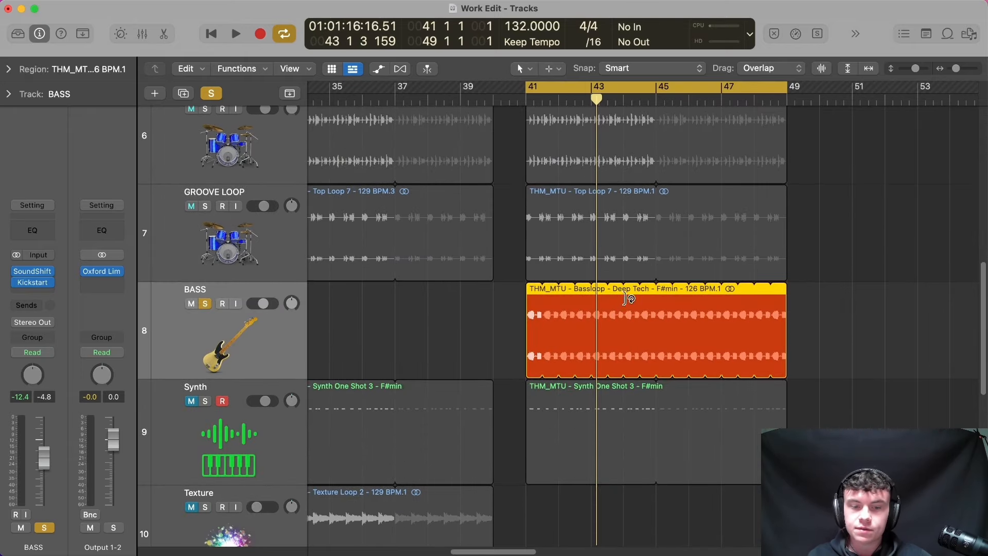
drag(463, 1, 463, 209)
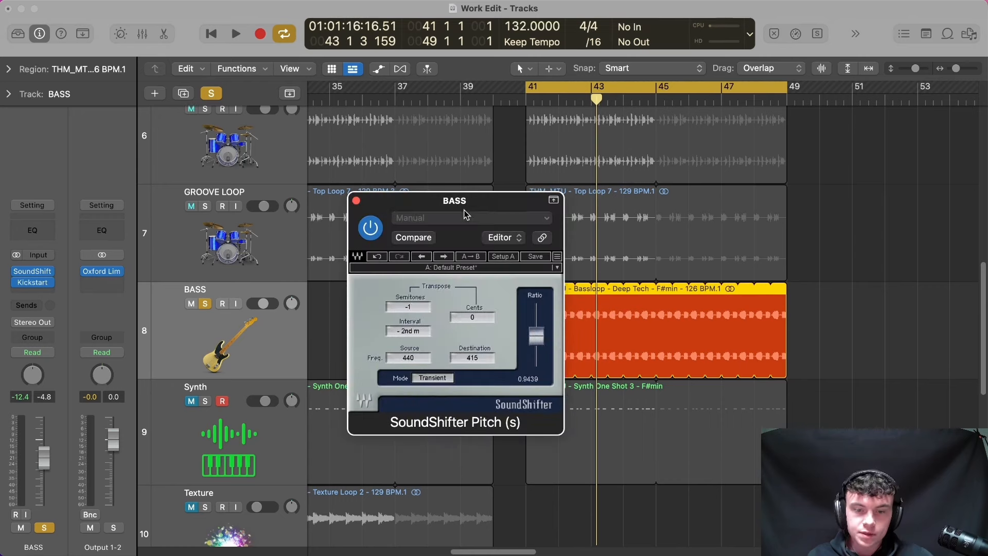
click(356, 201)
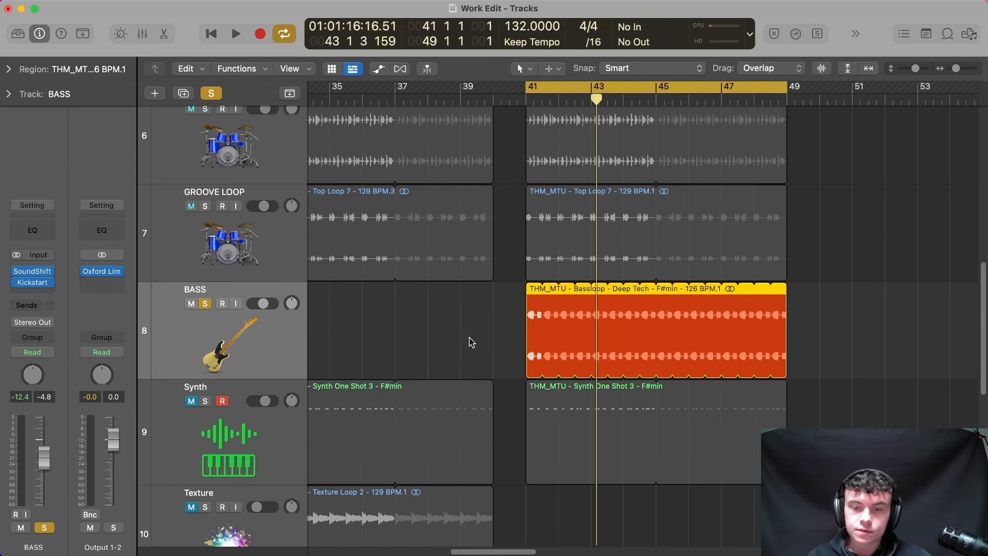
Step: Add the KICK track to the BASS solo and play the two together
scroll(509, 355, up, 5)
key(z)
click(207, 150)
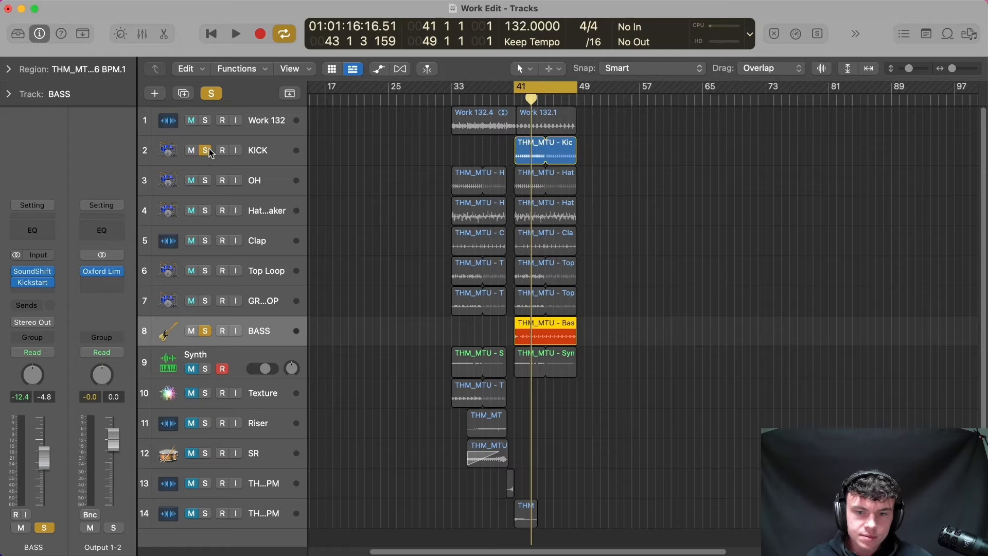
key(space)
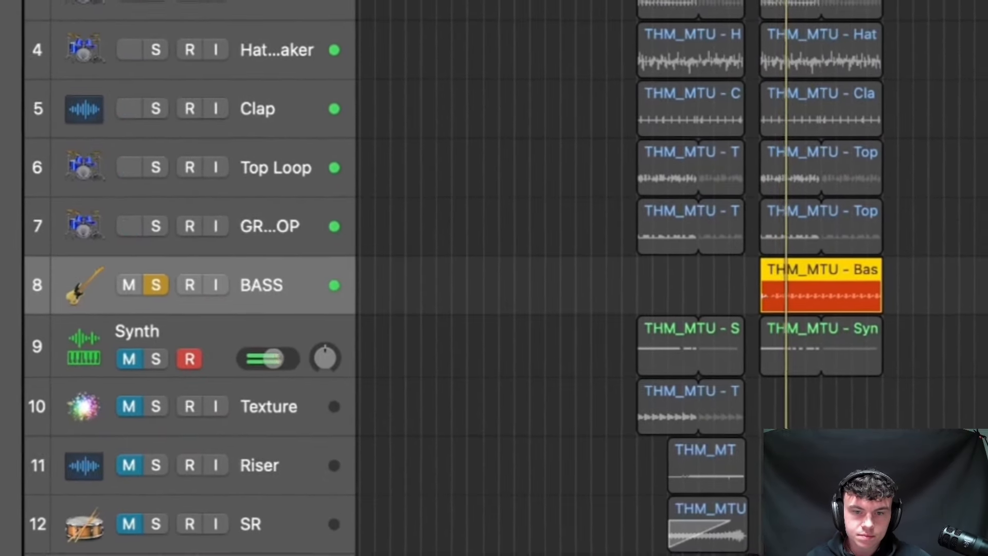
key(space)
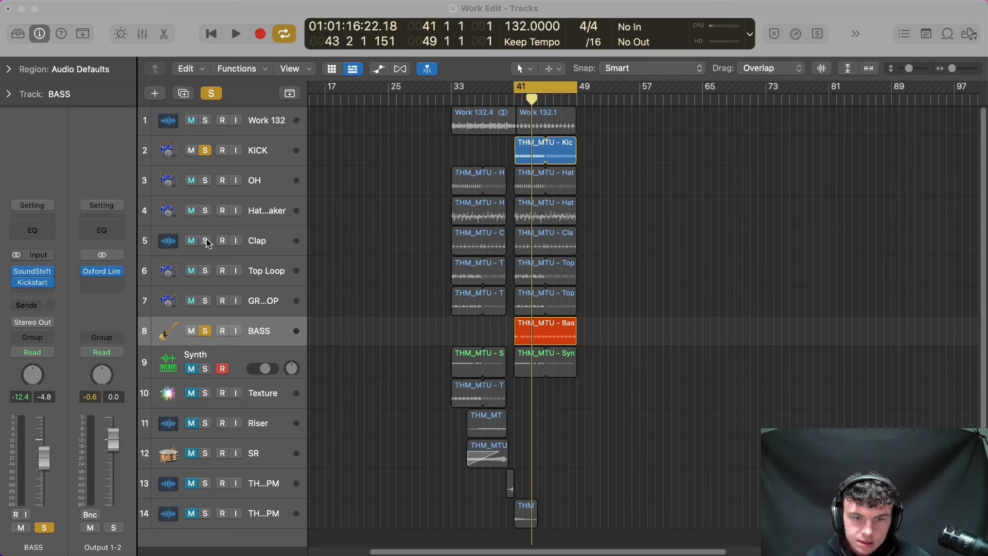
Step: Add the Work 132 vocal and the remaining hat, clap and loop tracks to the solo and play them with KICK and BASS
drag(205, 302, 205, 121)
key(space)
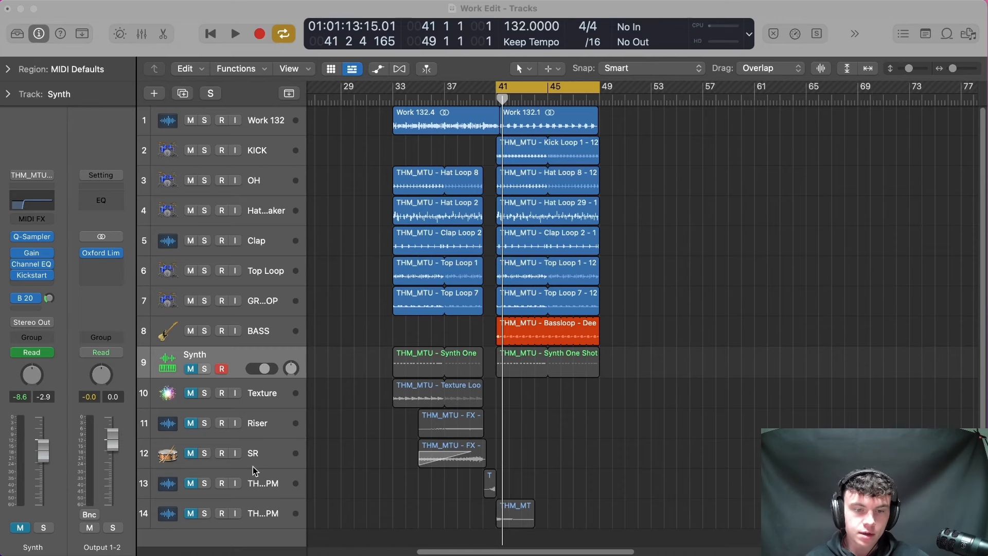
Step: Unmute the Synth track and view the one-shot sample loaded in its Quick Sampler
click(238, 374)
click(31, 236)
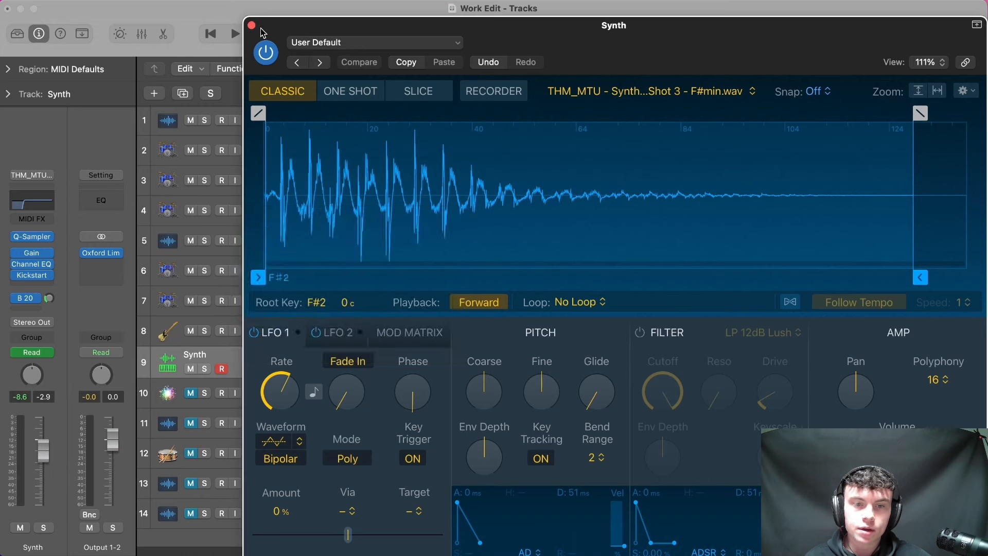
click(251, 26)
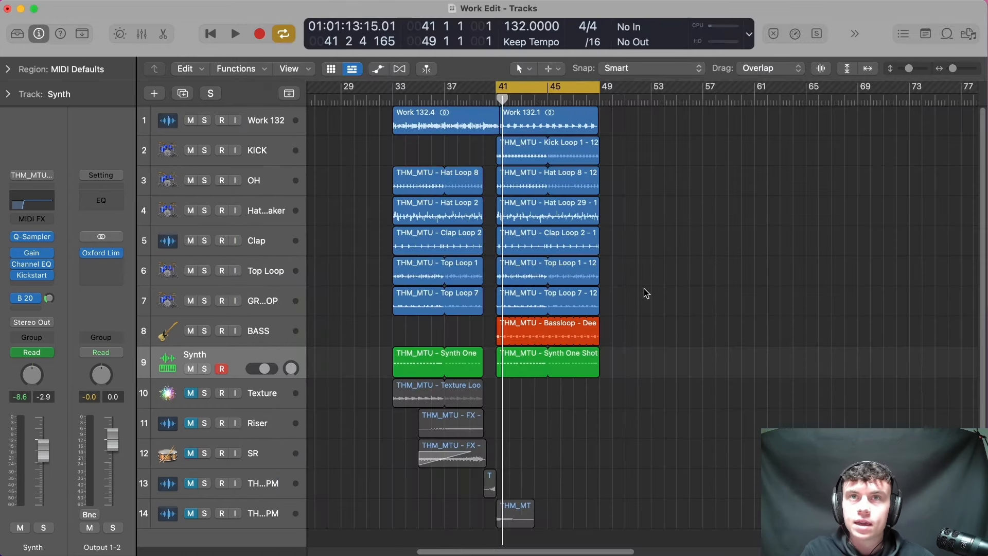
click(40, 237)
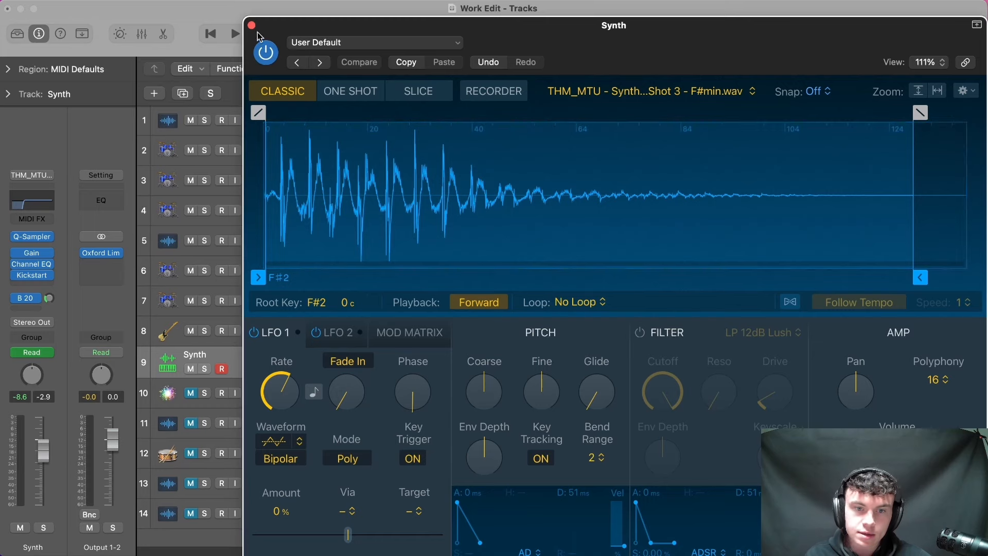
click(251, 25)
Step: Examine the note pattern of the Synth region at bar 41 in the Piano Roll, then close the editor
click(519, 369)
double_click(519, 369)
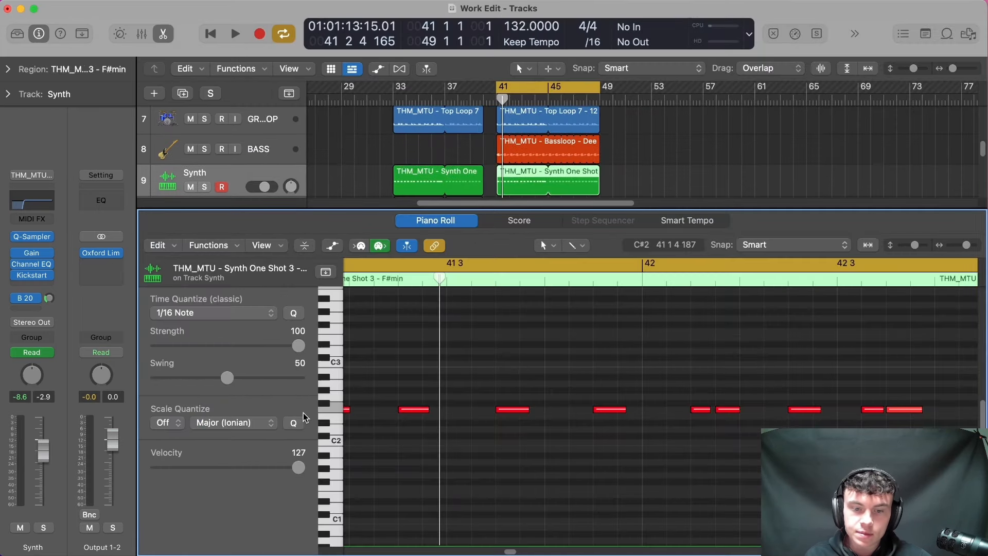
key(e)
scroll(628, 491, up, 2)
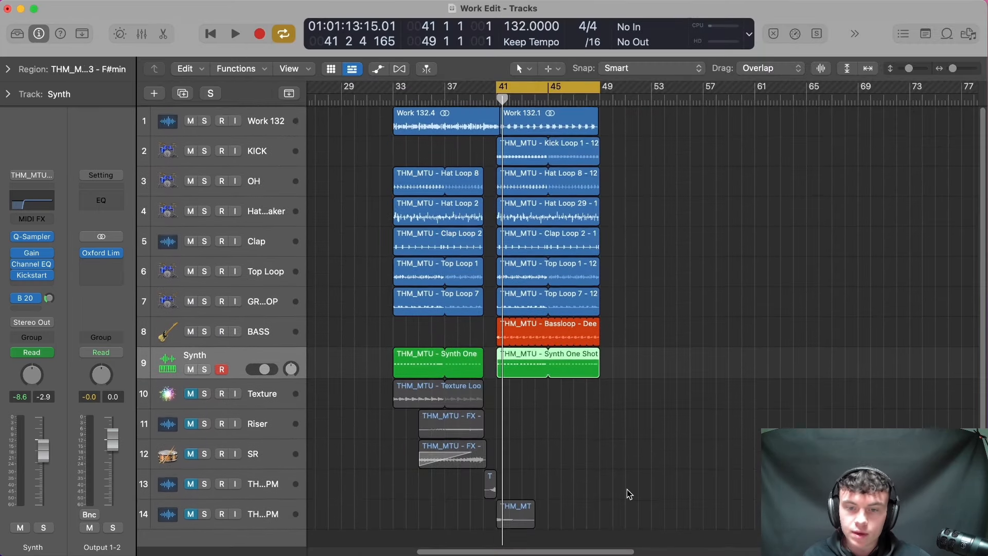
click(624, 120)
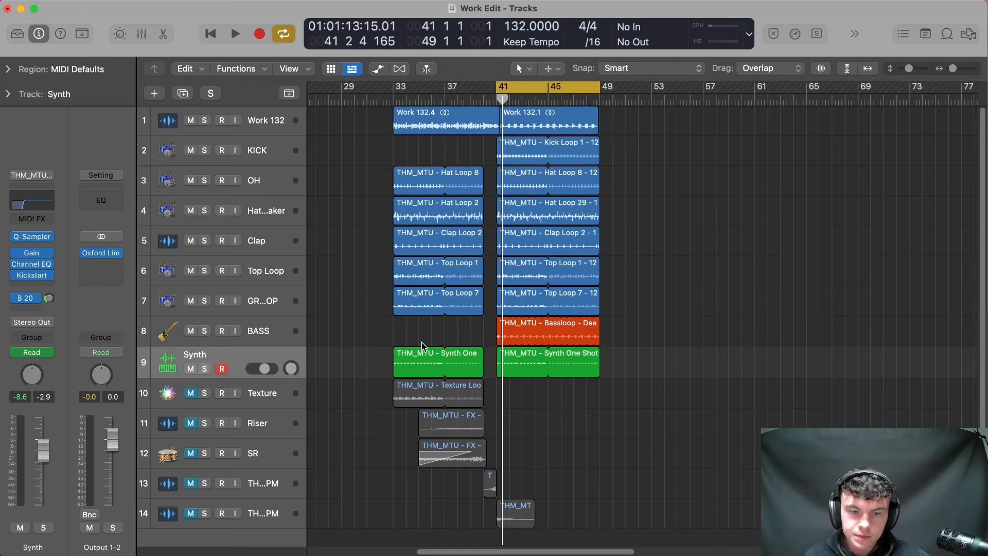
Step: Play the Synth track soloed within the bar 41 to 49 cycle and clear its solo
click(204, 369)
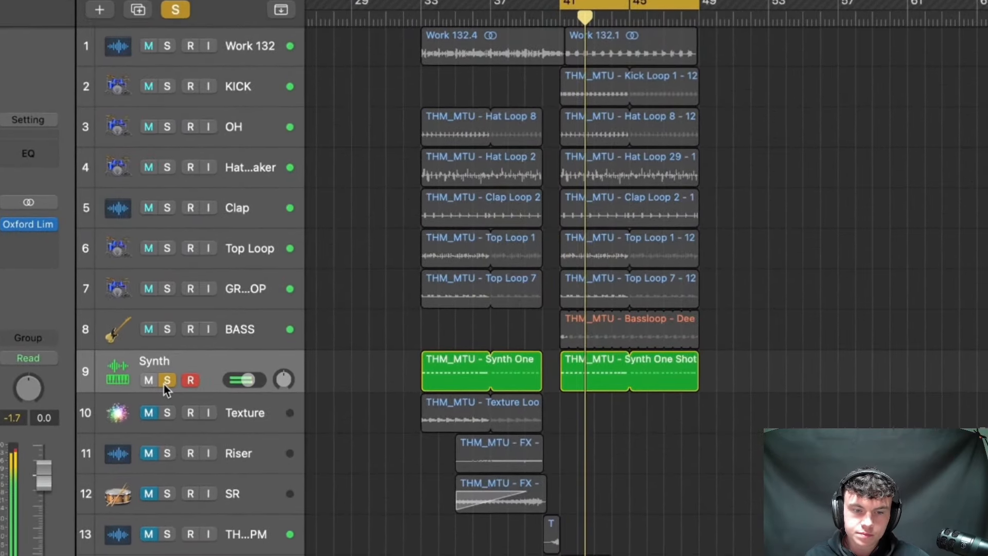
click(165, 383)
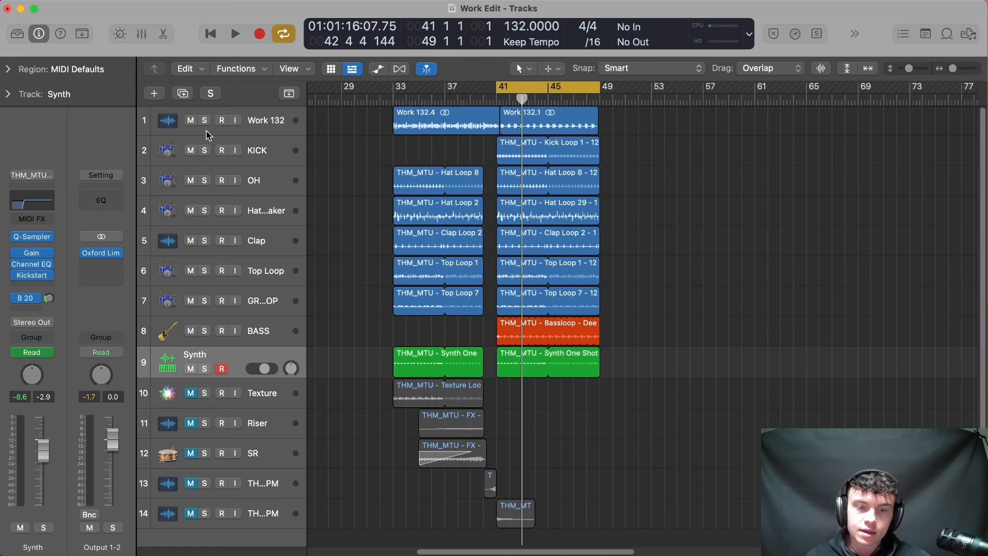
Step: Solo all tracks from Work 132 through Synth and play them together
drag(205, 121, 205, 369)
click(205, 369)
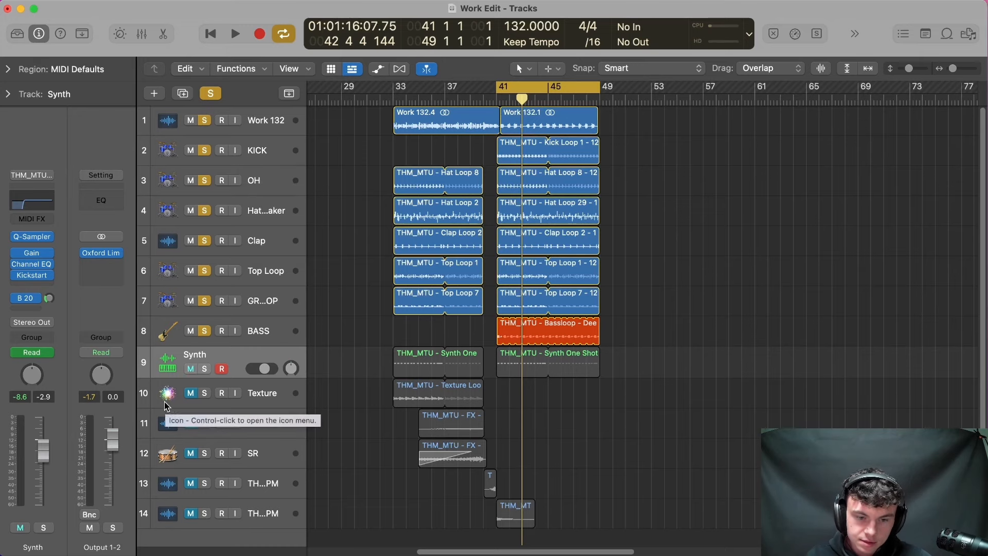
click(205, 369)
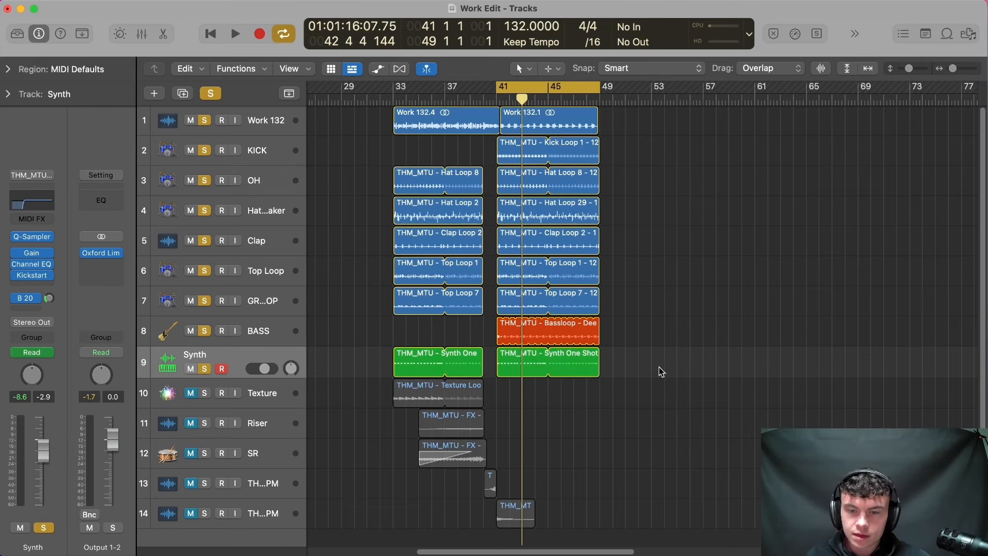
key(space)
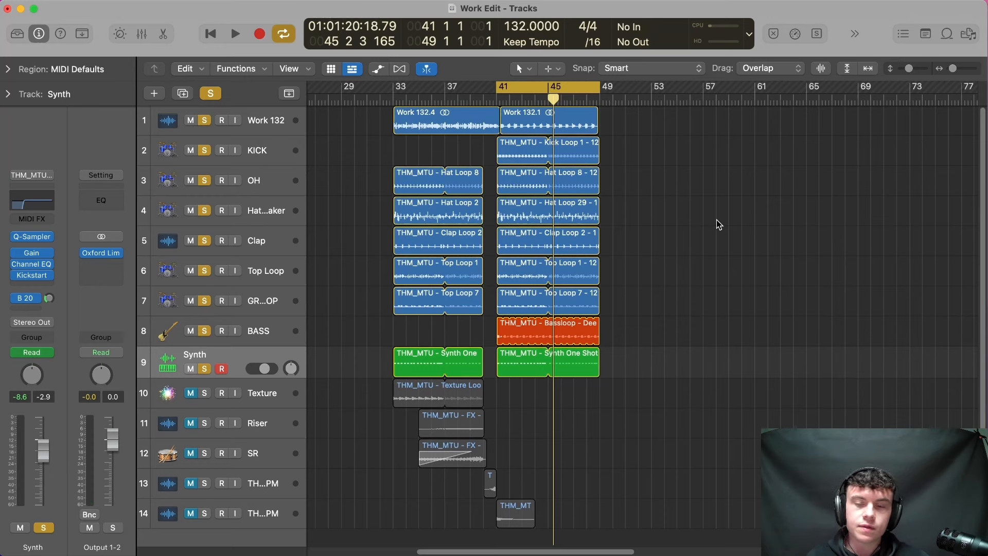
Step: Clear all active solos and set the cycle range to bars 33 to 49
drag(204, 121, 204, 368)
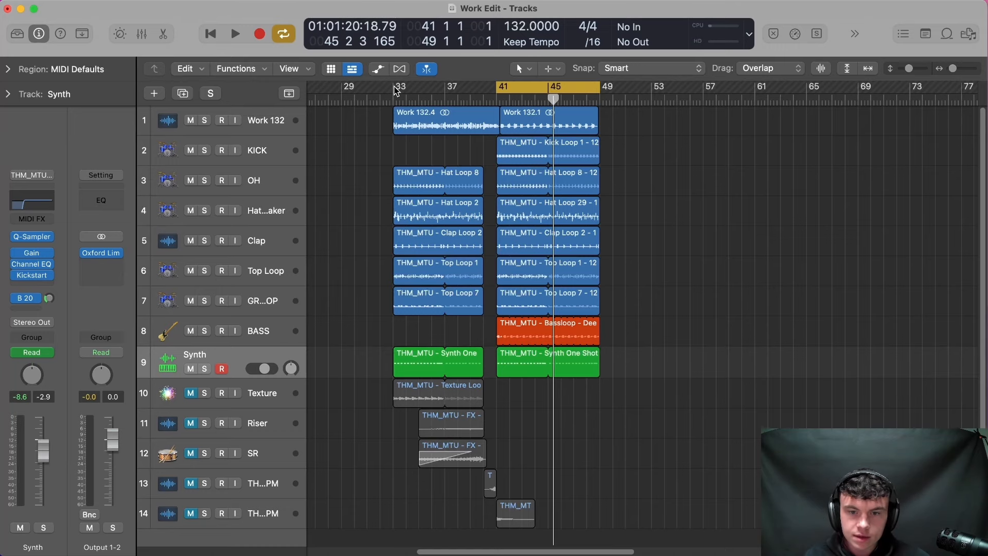
drag(396, 91, 602, 91)
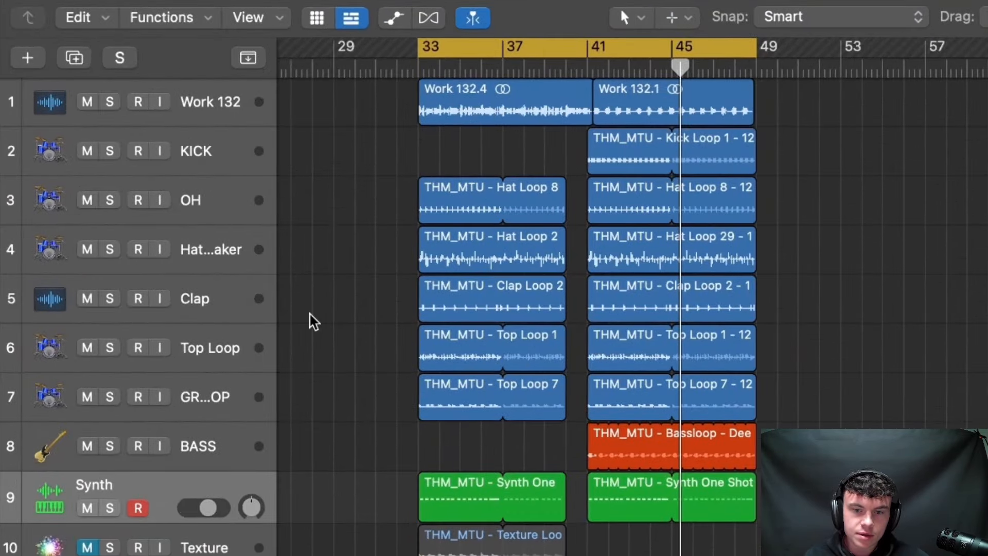
Step: Play the Work 132 vocal soloed from bar 33, then briefly solo the OH through GROOVE LOOP tracks instead
click(110, 102)
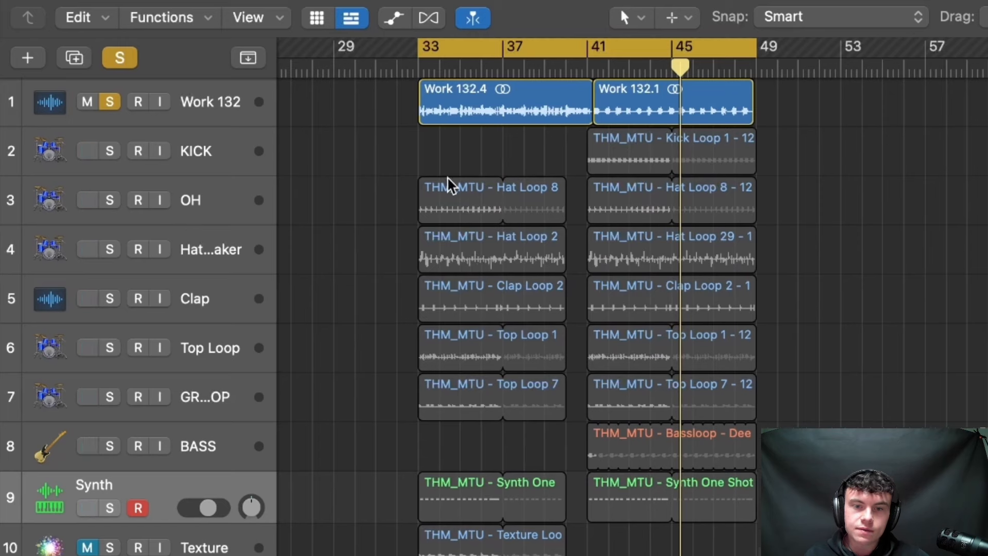
key(space)
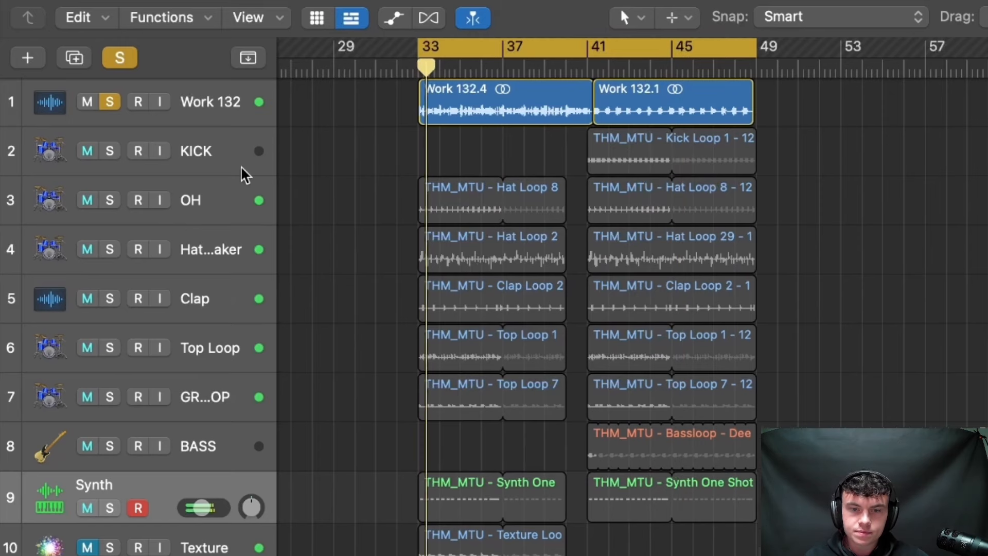
click(110, 102)
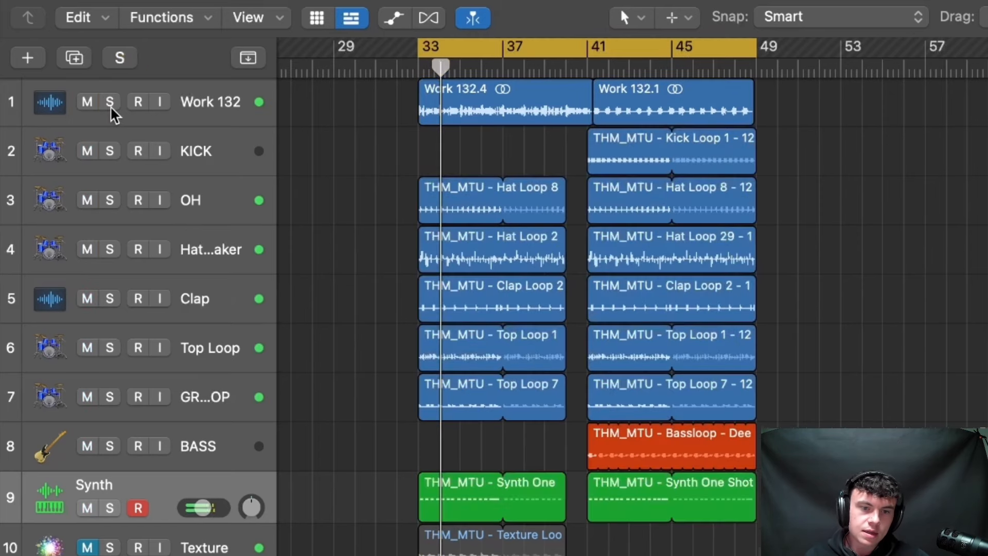
drag(118, 196, 114, 407)
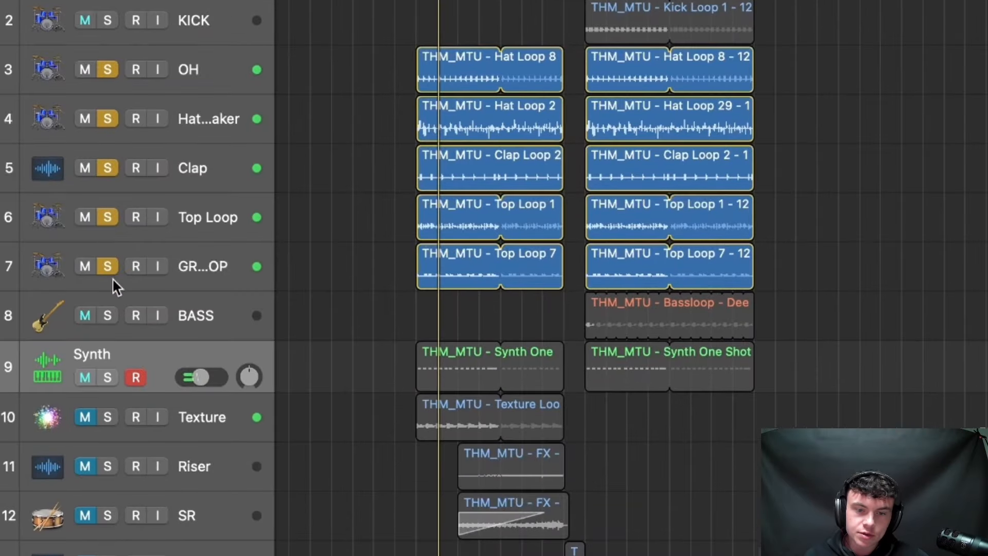
click(107, 69)
Step: Unmute the Texture track and play it soloed in the section before bar 41
click(85, 417)
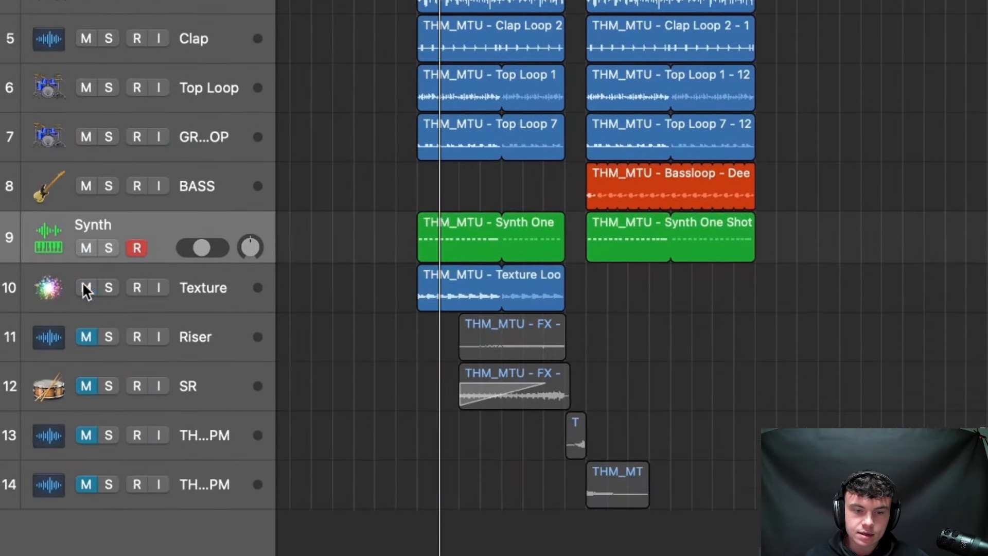
click(107, 288)
click(234, 291)
key(space)
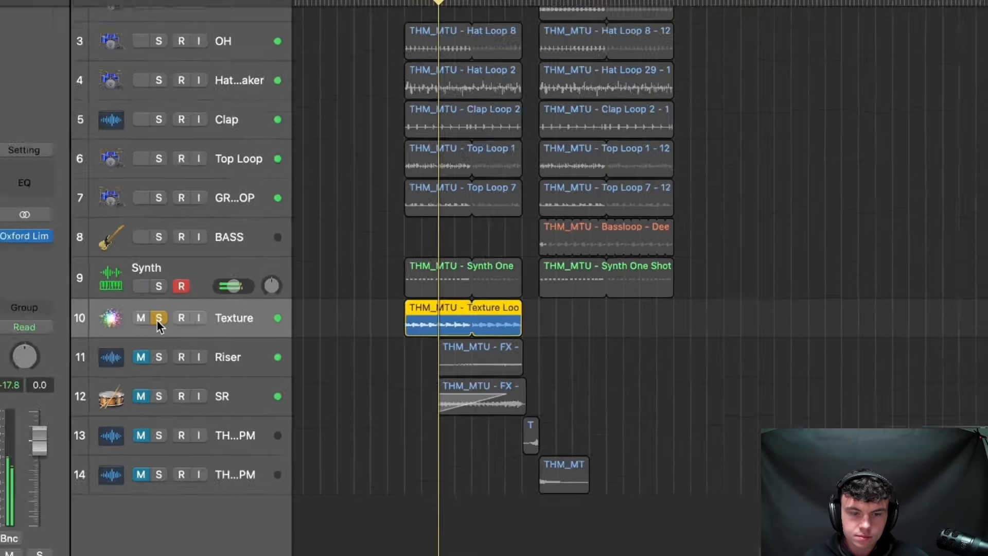
Step: Clear the Texture solo and play the build-up from around bar 35 with all unmuted tracks
click(108, 287)
scroll(561, 450, up, 2)
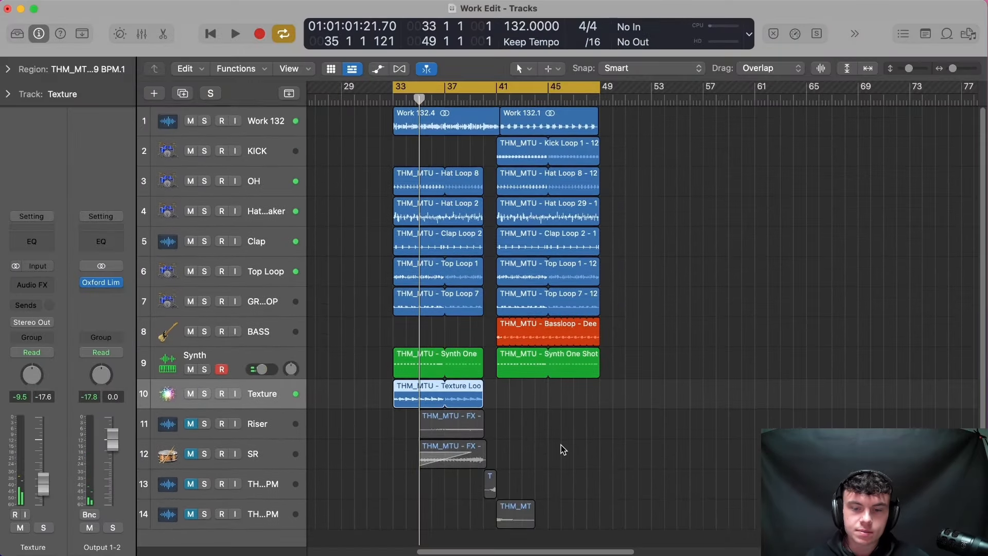
scroll(482, 242, right, 1)
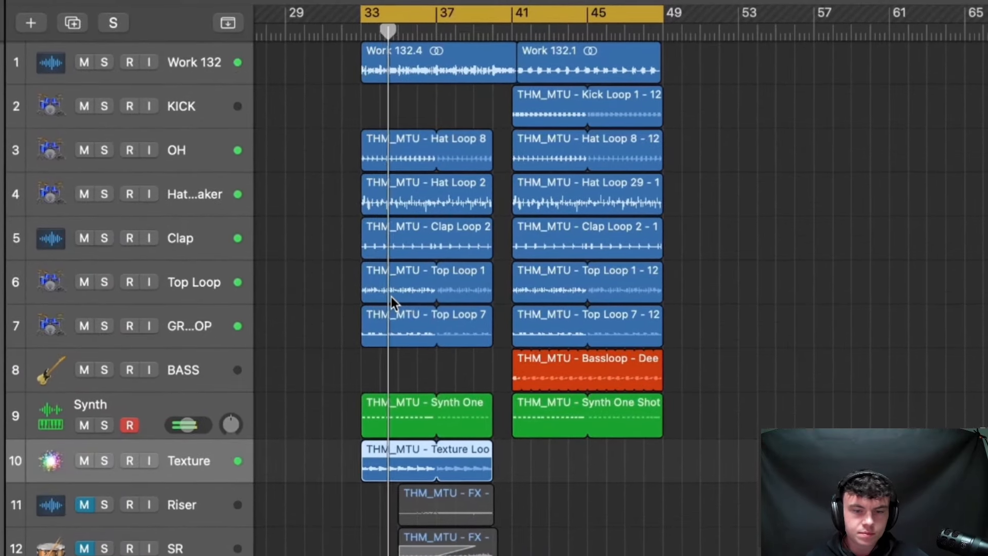
scroll(281, 387, down, 2)
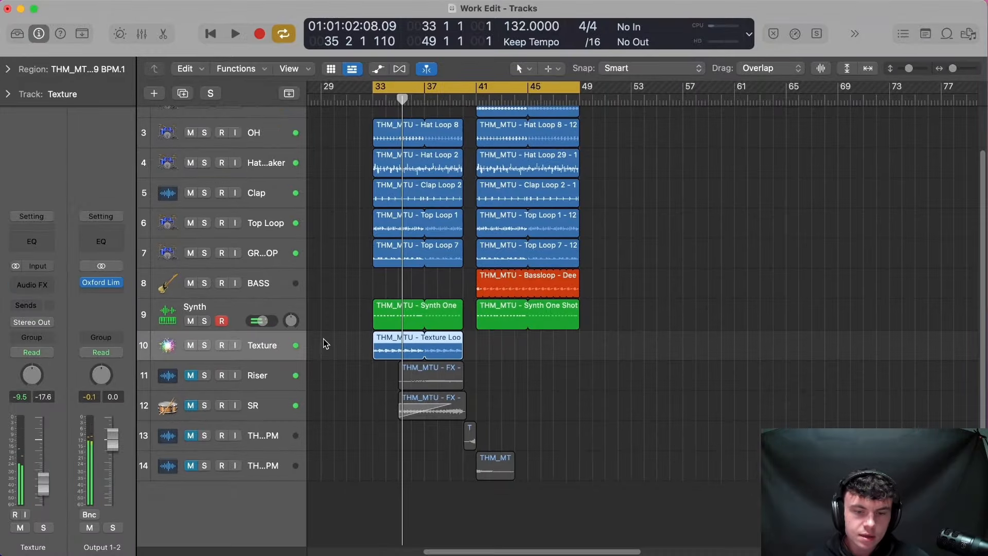
scroll(315, 345, left, 3)
Step: Unmute and solo the Riser, SR and track 13 effect tracks, and play them through the build-up to bar 41
click(205, 377)
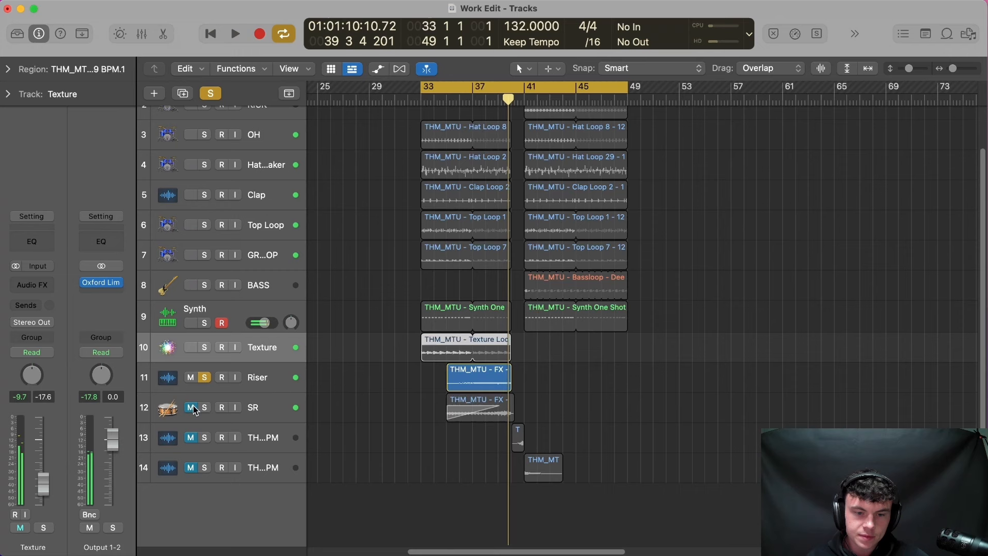
click(204, 407)
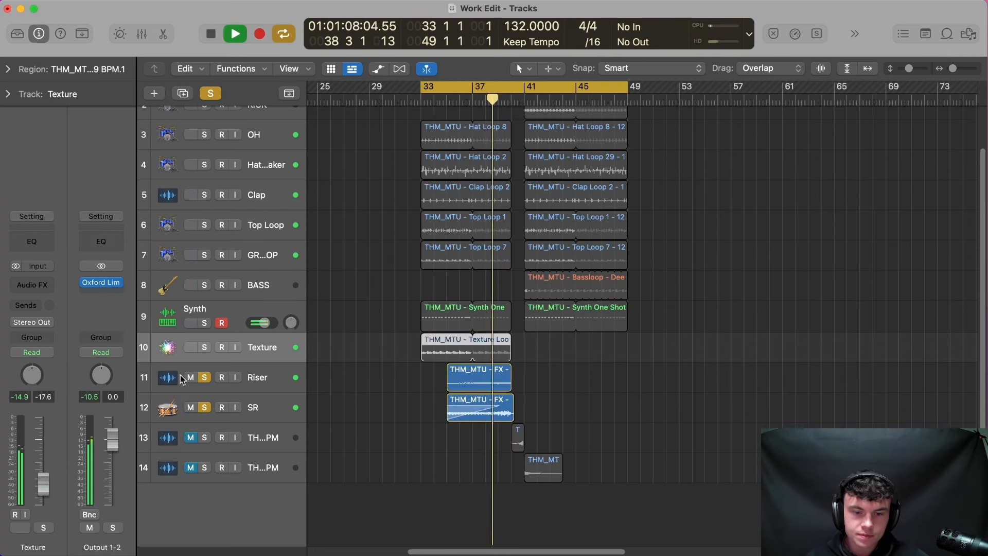
click(204, 437)
click(509, 102)
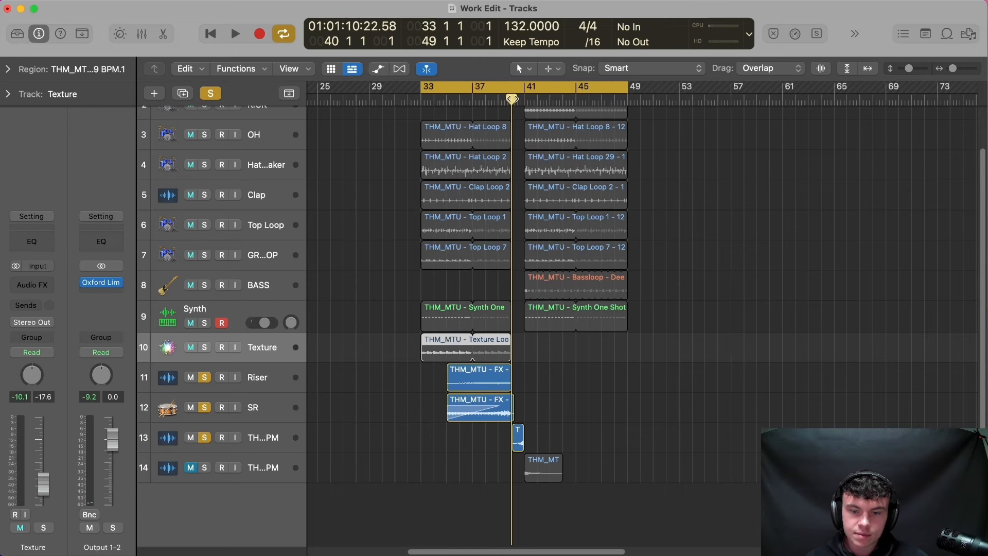
key(space)
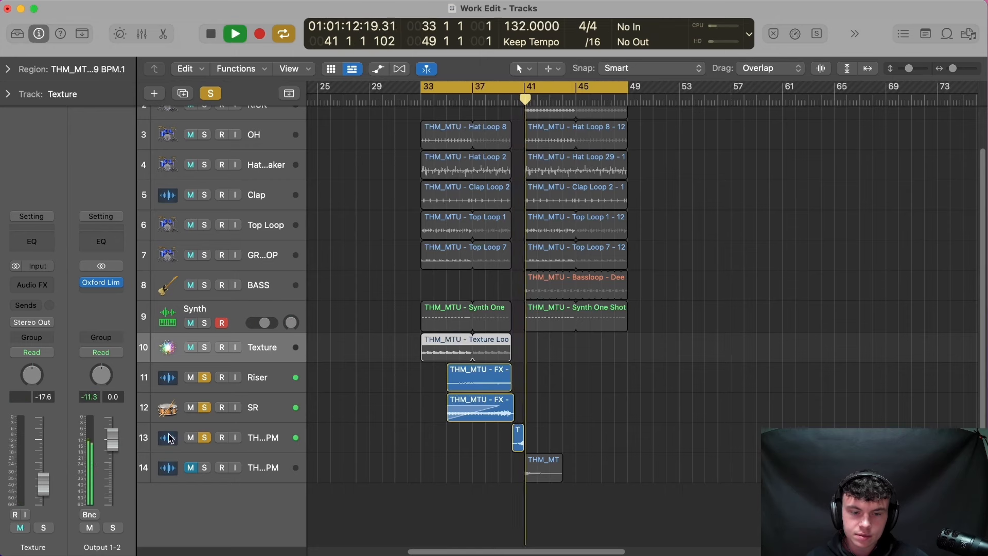
key(space)
Step: Unmute and solo track 14 as well, and play its effect region from bar 41
click(206, 467)
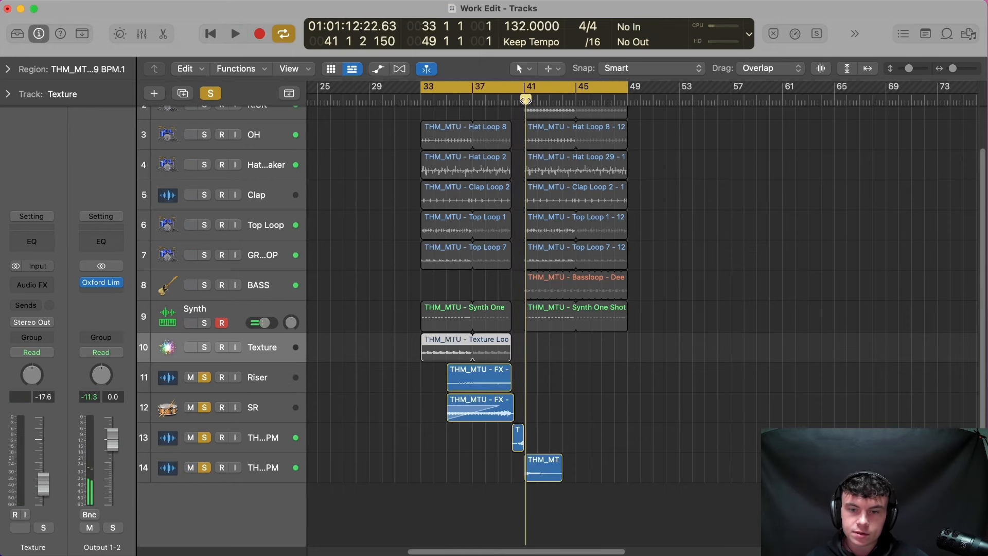
key(space)
key(space)
Step: Turn off the solos on the Riser, SR and the two effect tracks below them
key(Up)
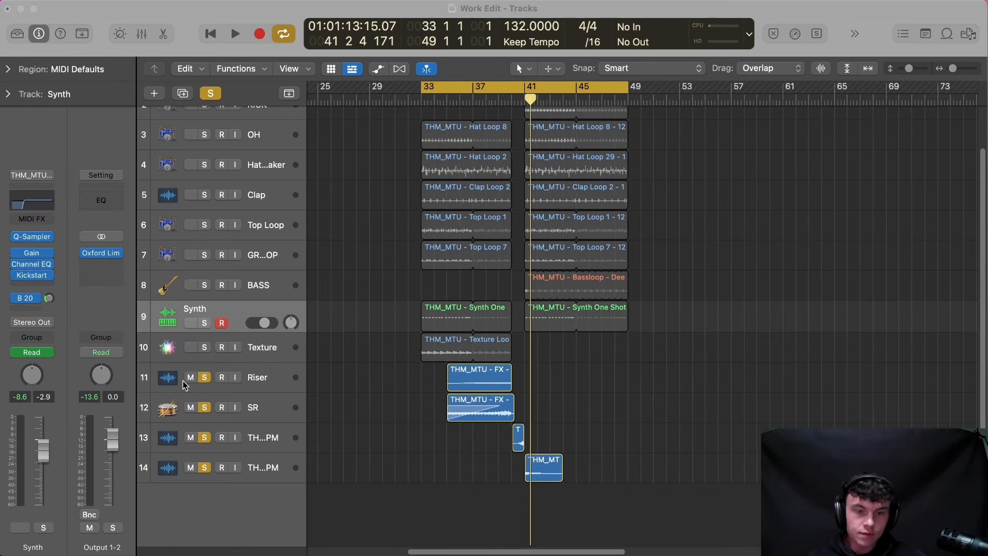
click(206, 378)
drag(205, 407, 206, 467)
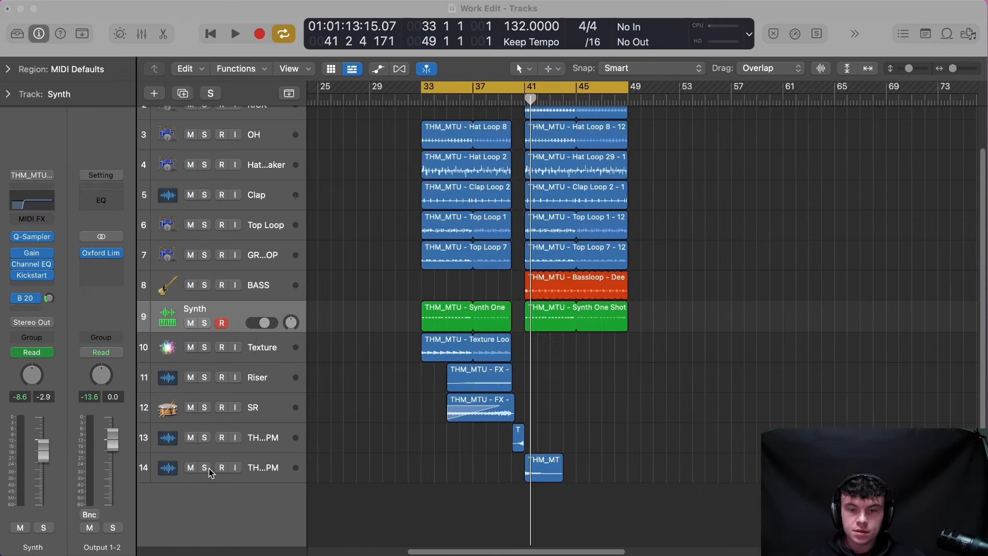
Step: Show the Synth track's automation and examine its aux send and volume curves around the build-up
click(242, 313)
key(a)
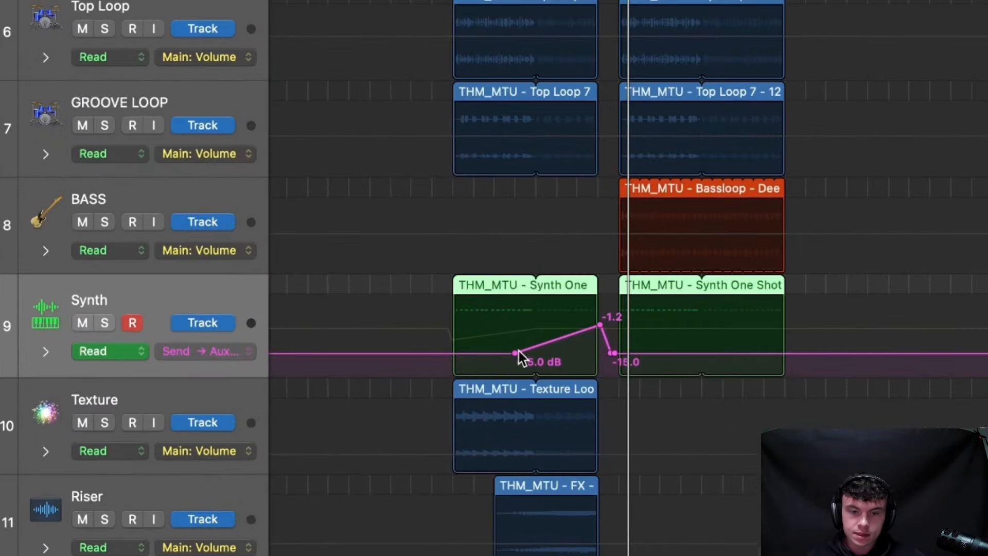
click(215, 353)
click(246, 371)
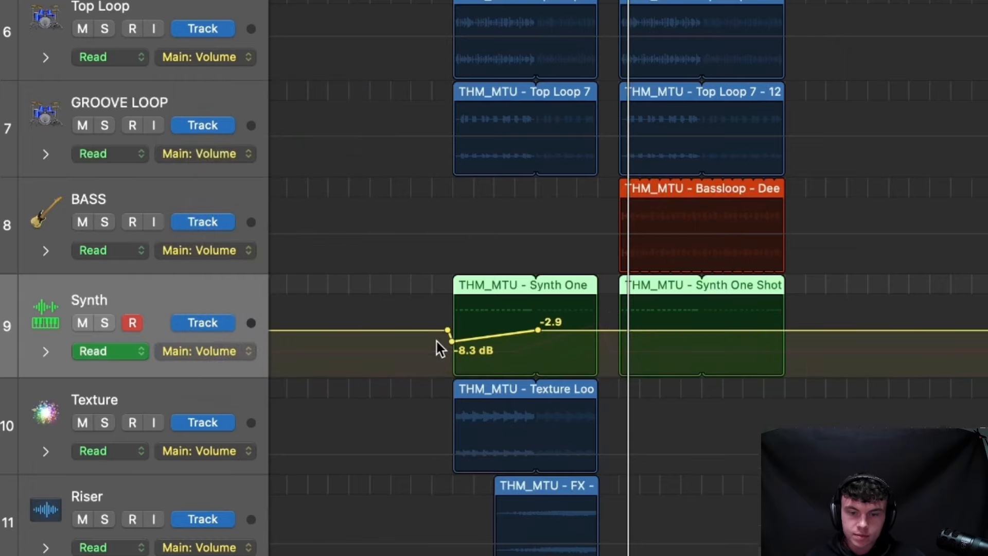
click(226, 352)
click(286, 326)
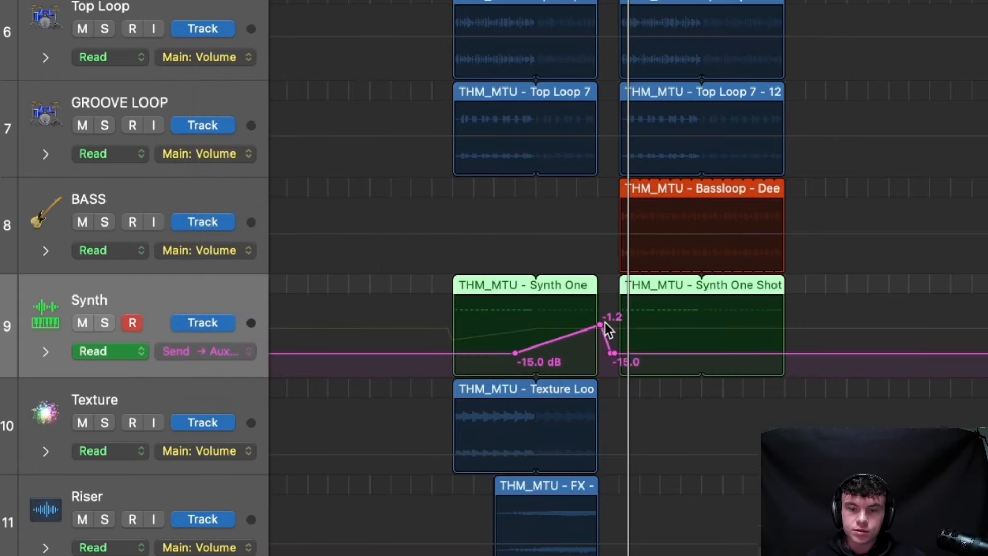
key(a)
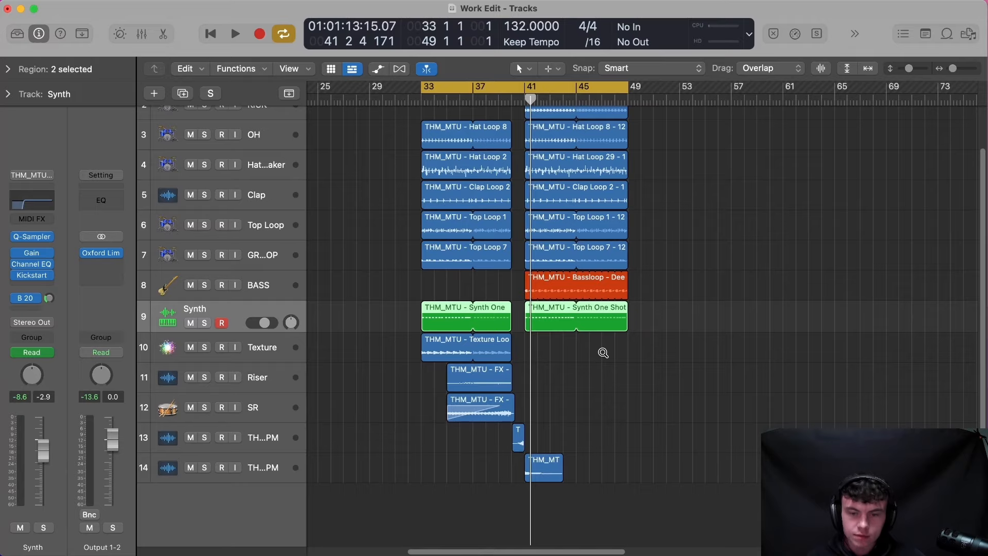
Step: Play the full arrangement through the drop and extend the cycle range to end at bar 55
ctrl+alt+click(602, 352)
drag(591, 300, 374, 110)
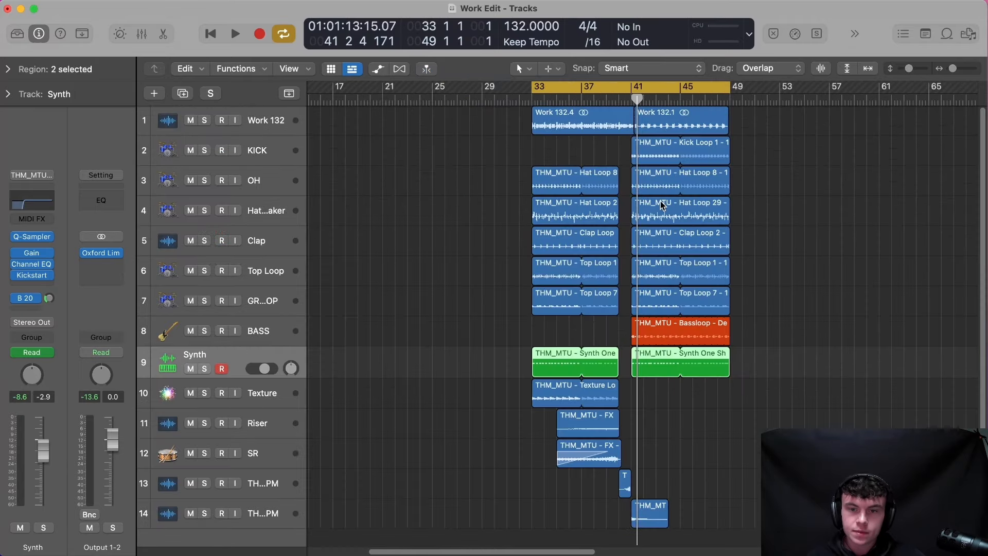
key(space)
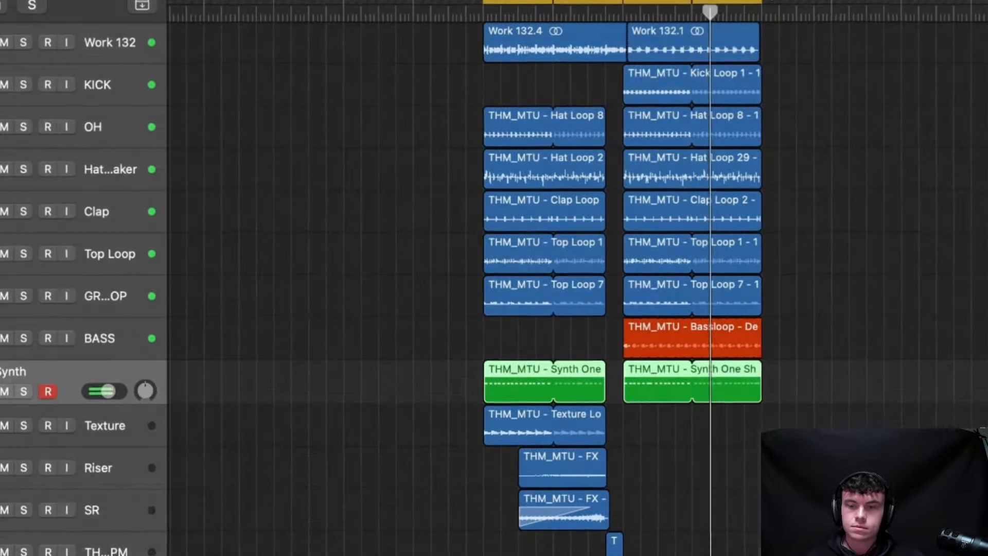
drag(760, 1, 867, 2)
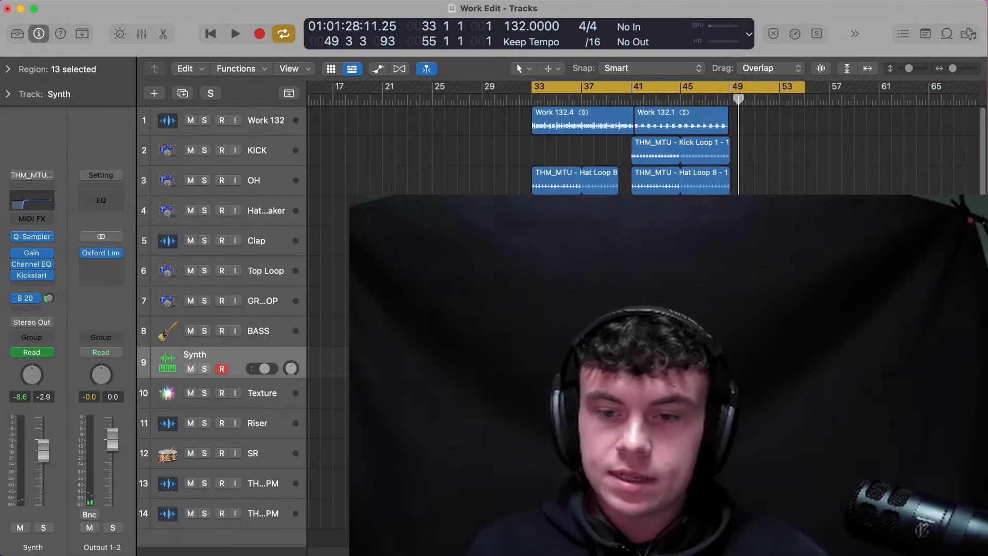
key(z)
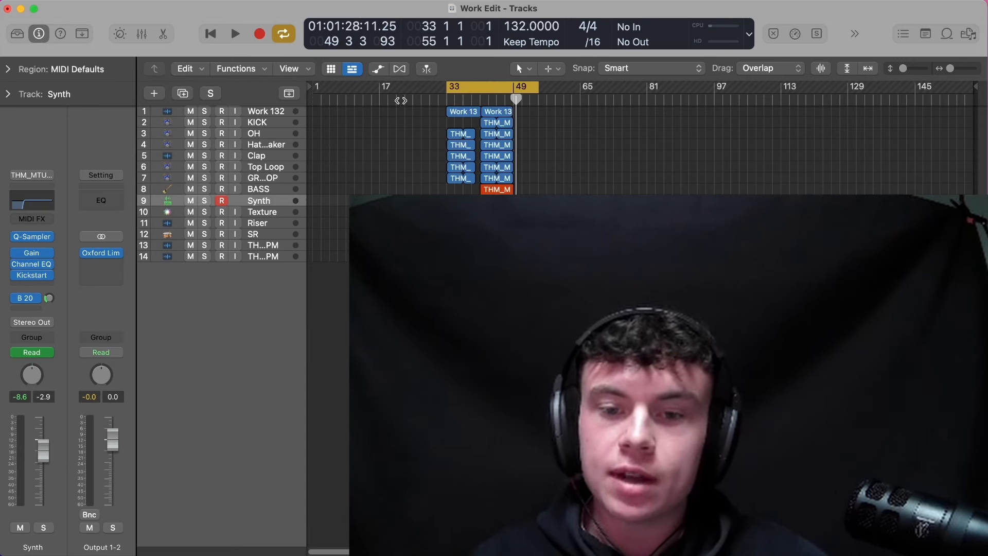
key(super+a)
key(z)
click(650, 150)
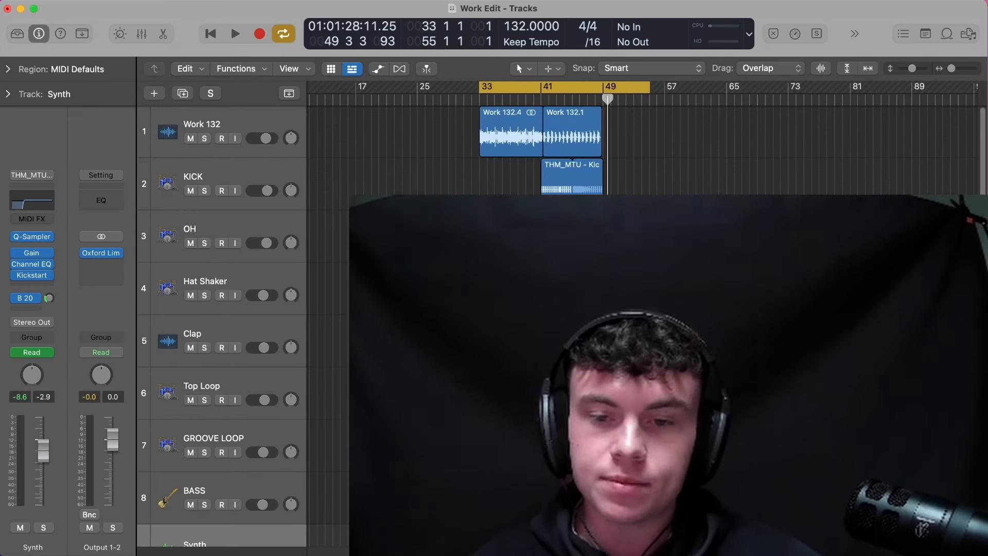
key(z)
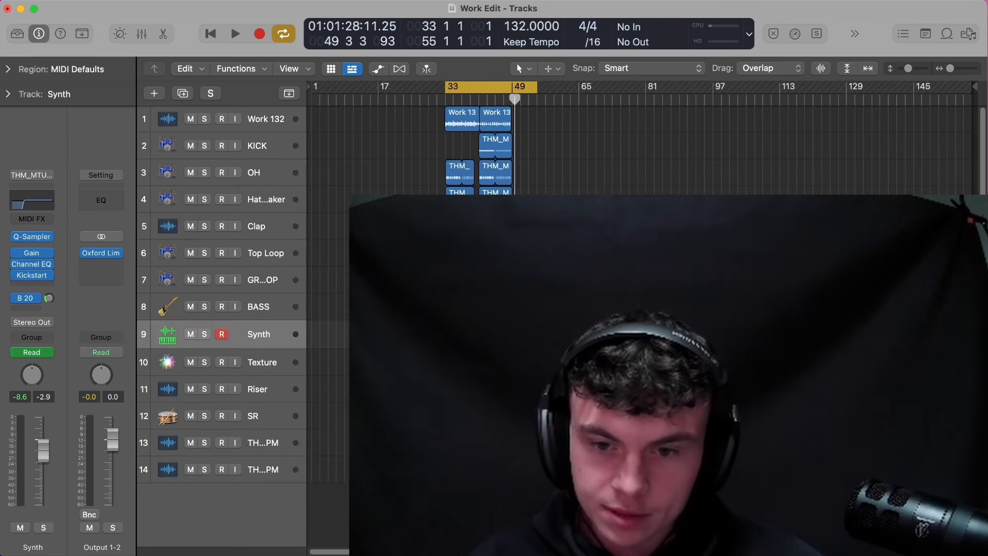
key(z)
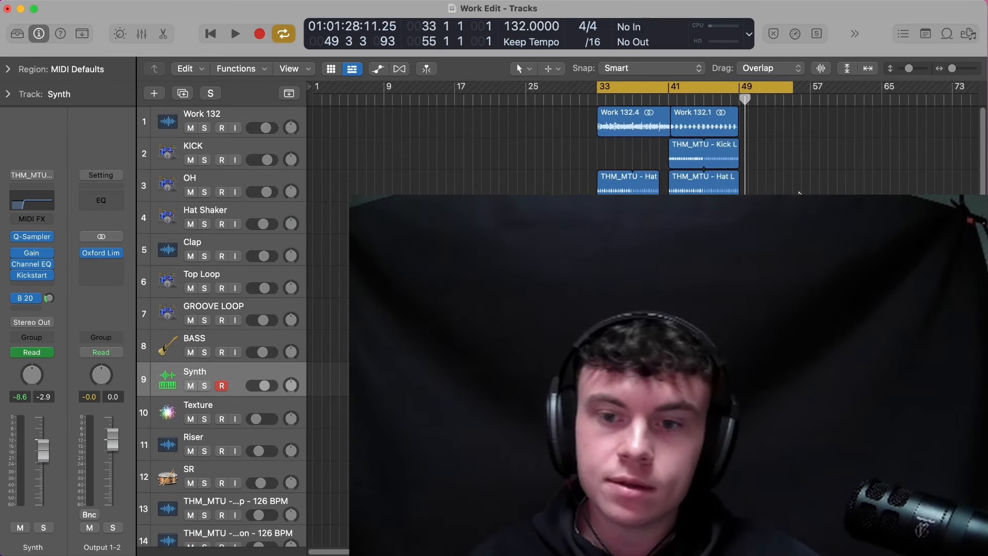
Step: Select both vocal regions on the Work 132 track
click(647, 125)
click(700, 121)
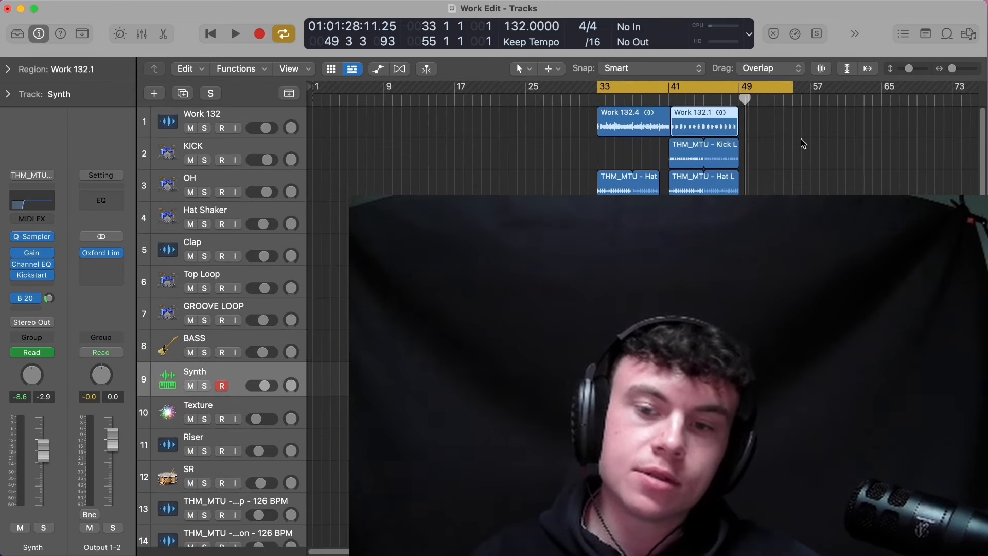
drag(801, 138, 758, 129)
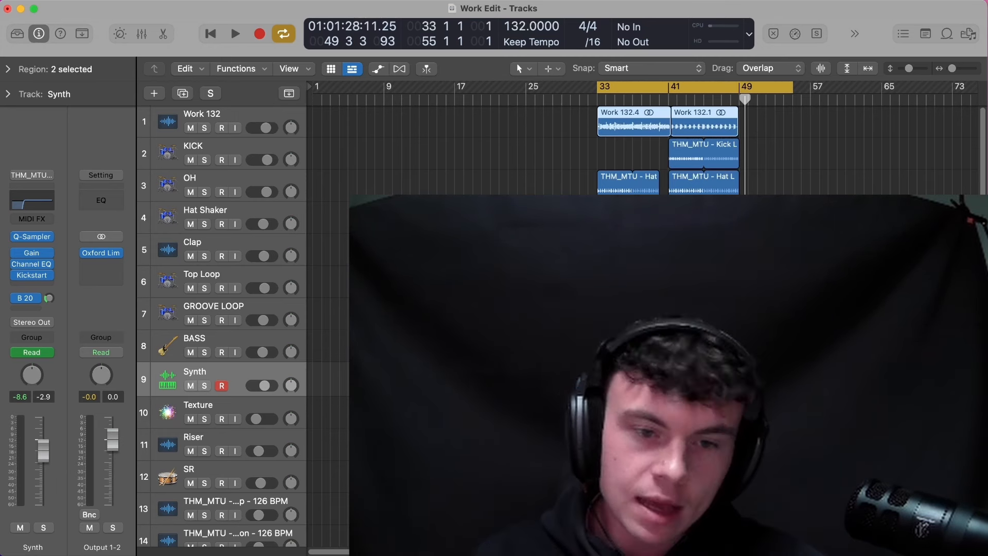
Step: Solo the tracks from KICK through BASS, and clear all the solos again
drag(204, 160, 196, 361)
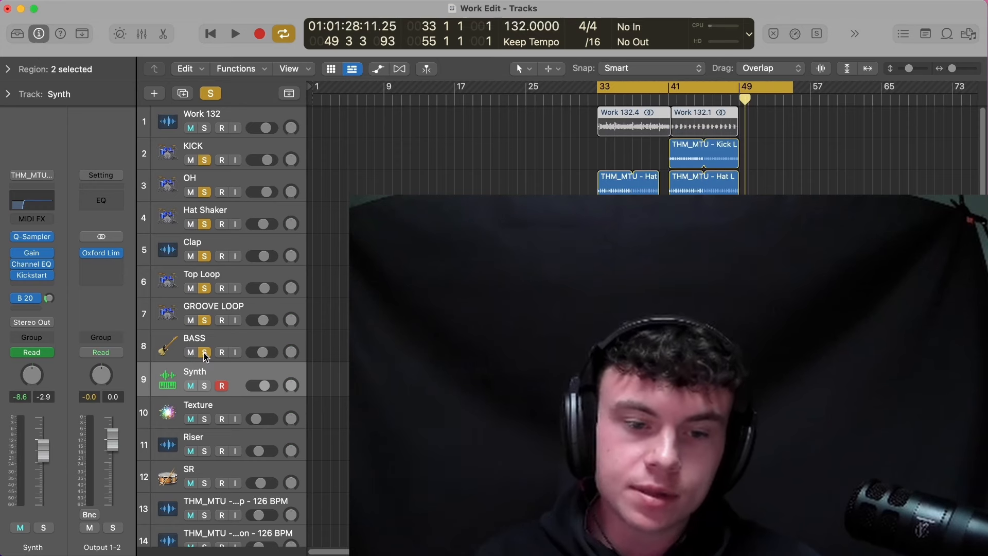
alt+click(204, 354)
scroll(234, 336, down, 3)
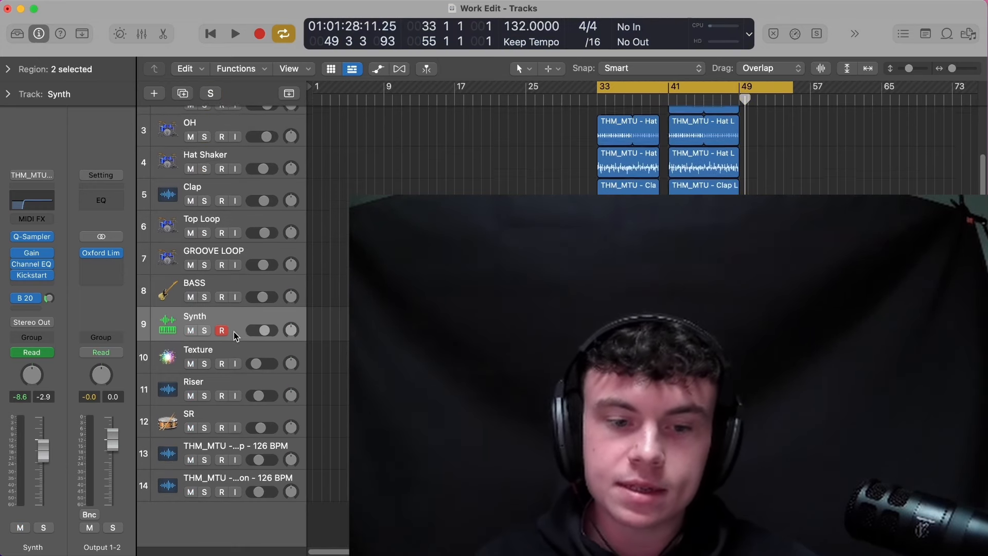
scroll(547, 161, up, 3)
click(547, 160)
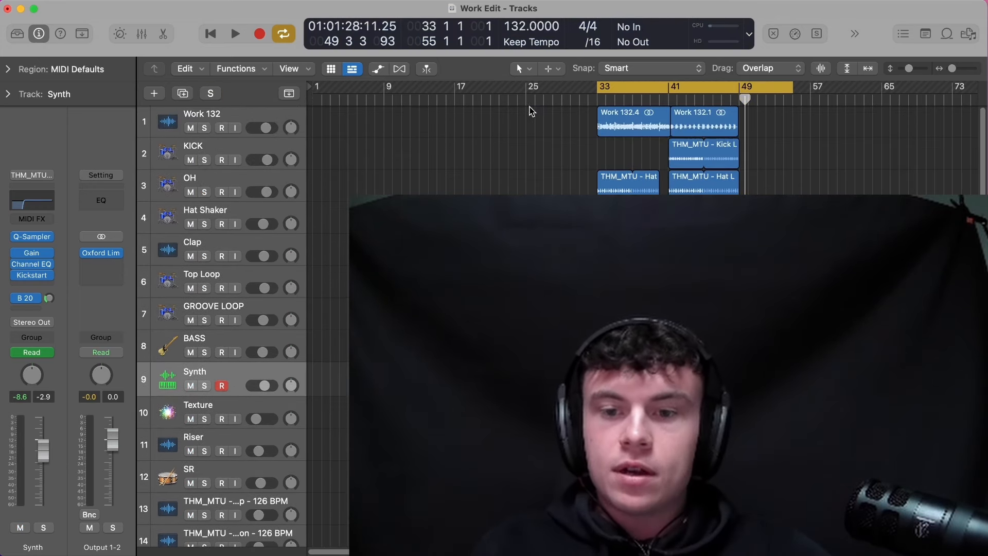
drag(529, 107, 866, 463)
click(866, 463)
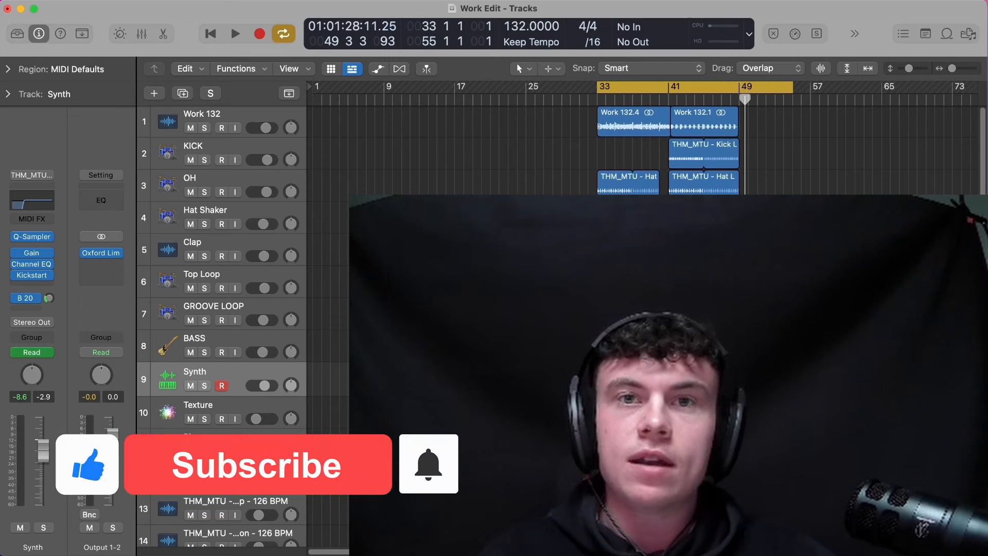